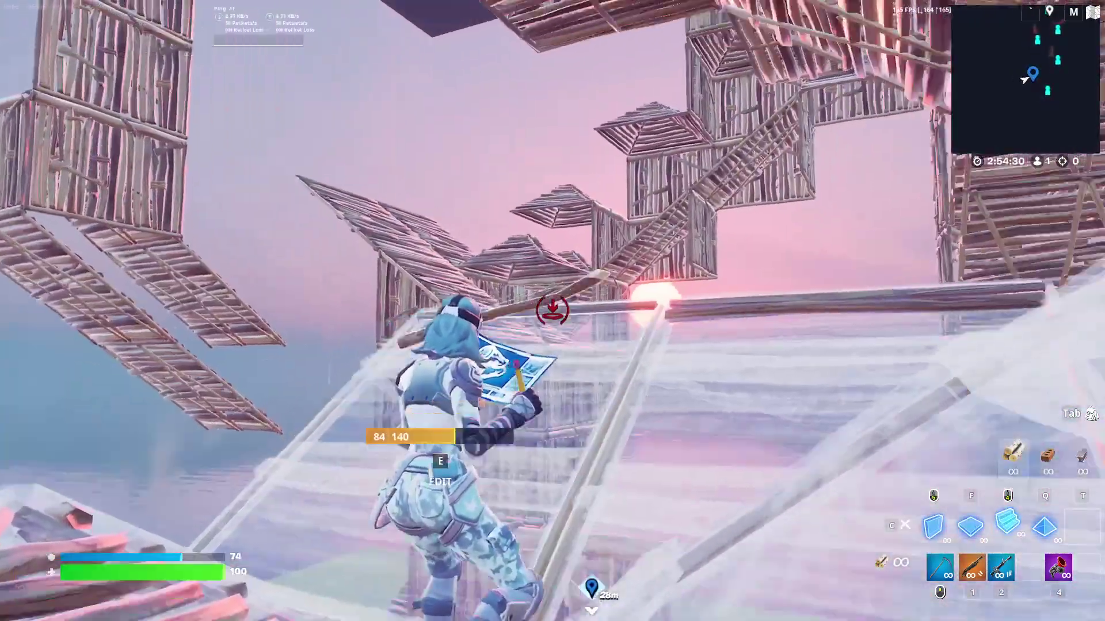
left_click(552, 310)
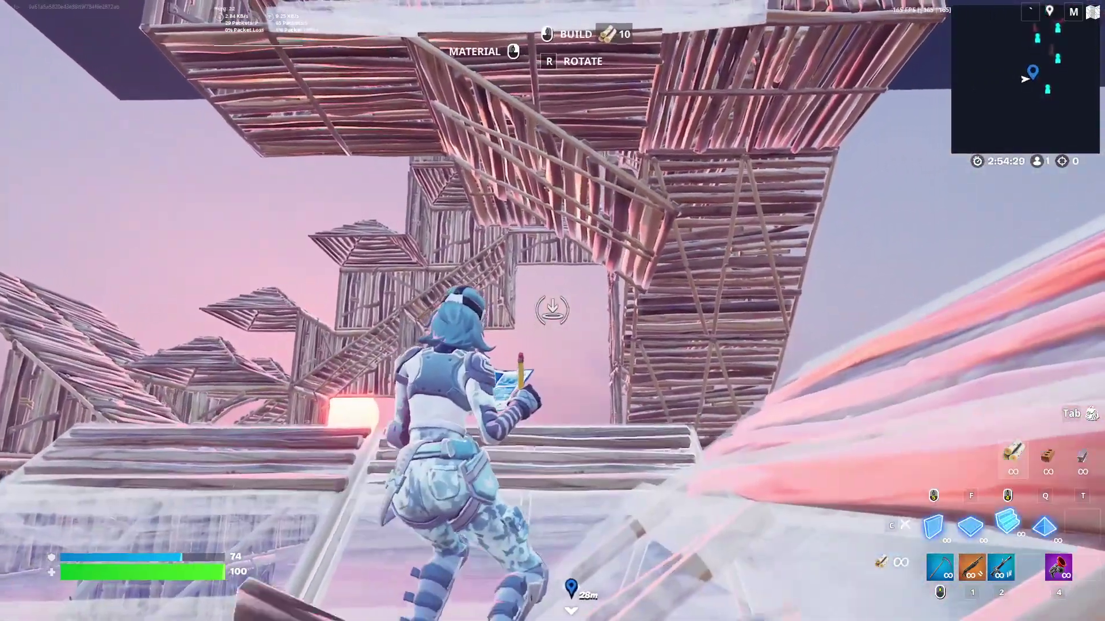
left_click(552, 310)
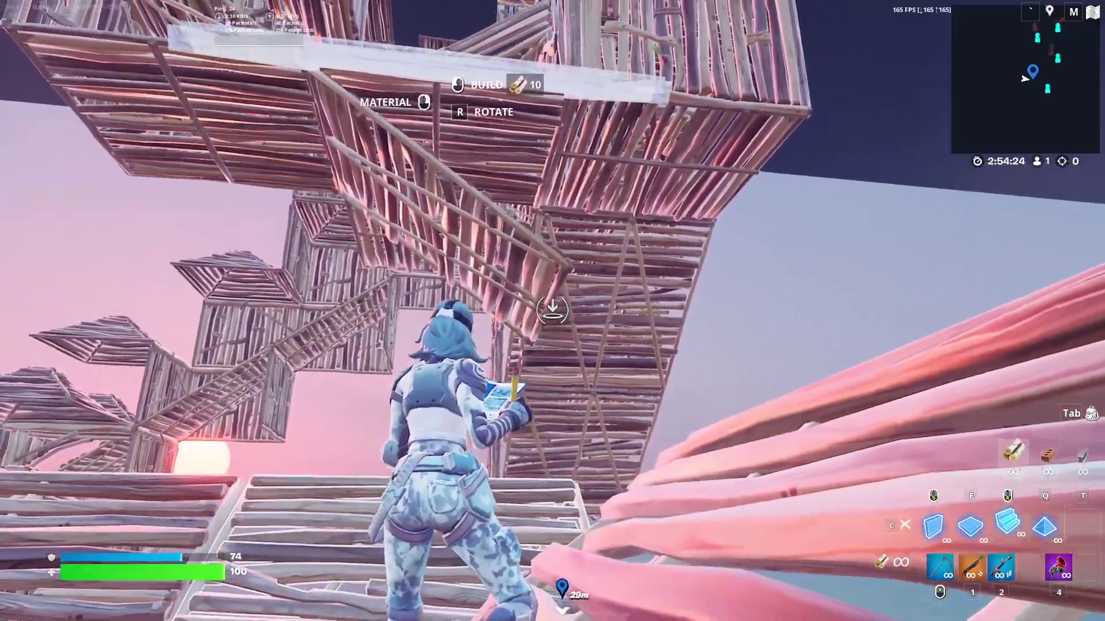
left_click(552, 311)
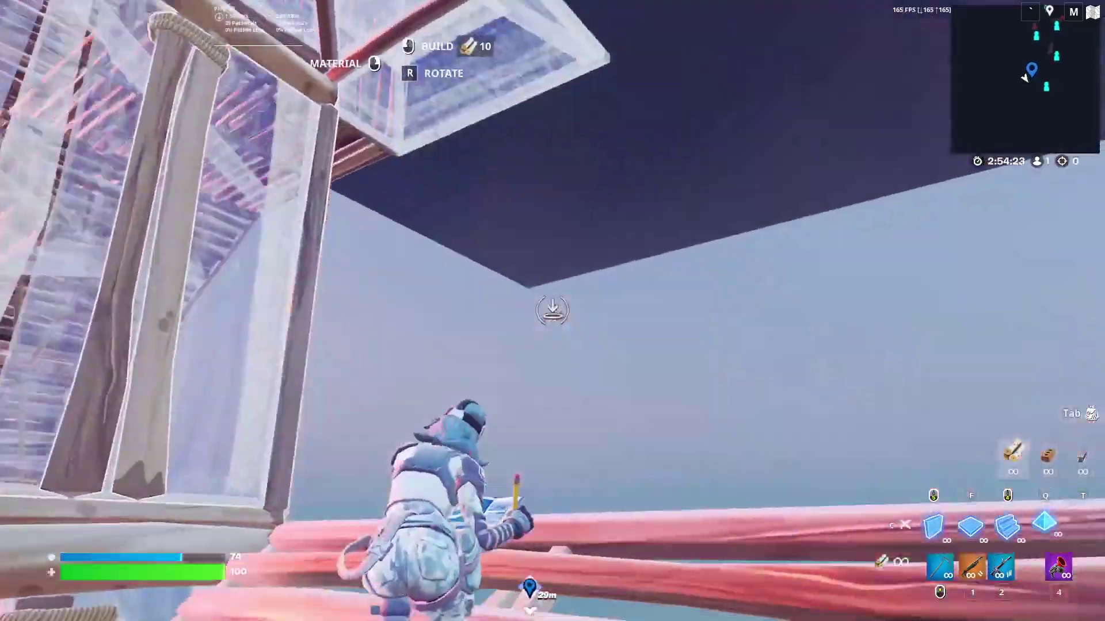
left_click(553, 311)
left_click(552, 311)
left_click(553, 310)
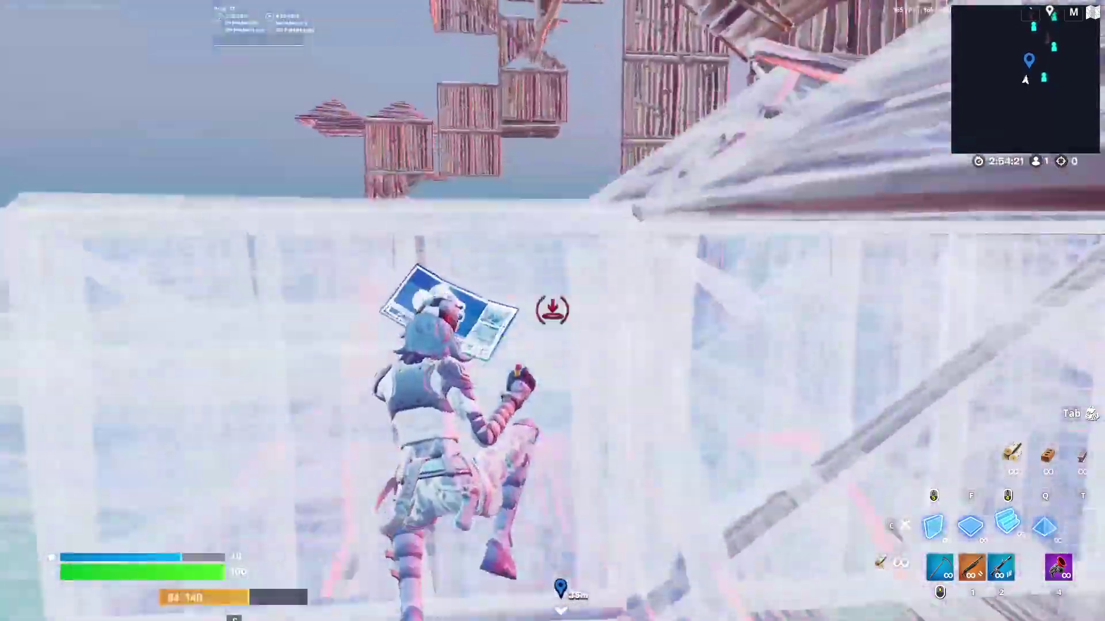
left_click(552, 311)
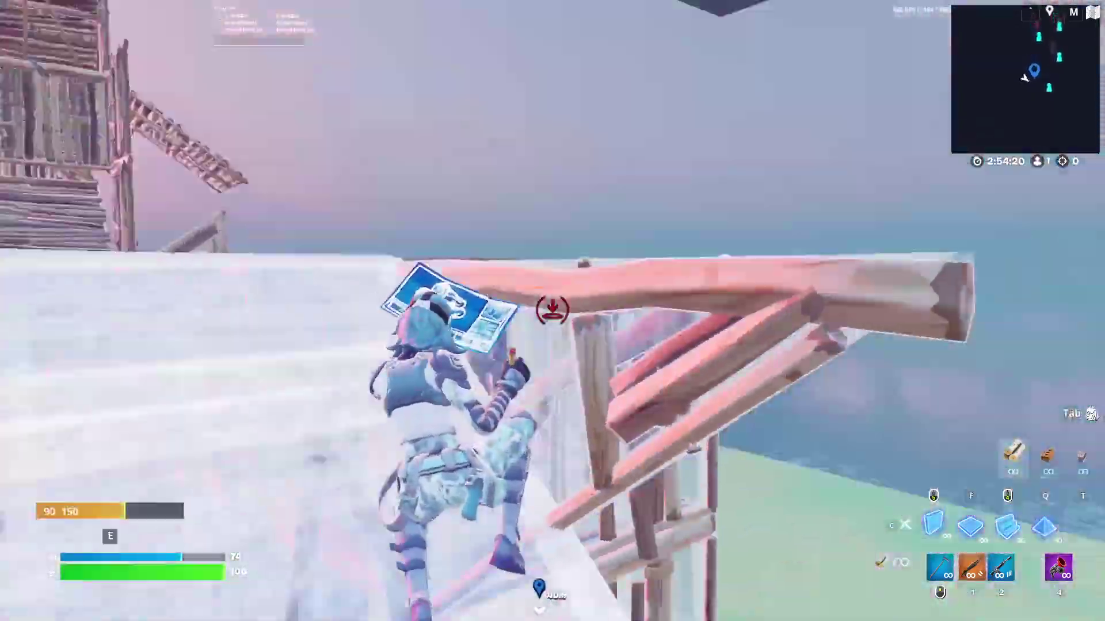
left_click(553, 311)
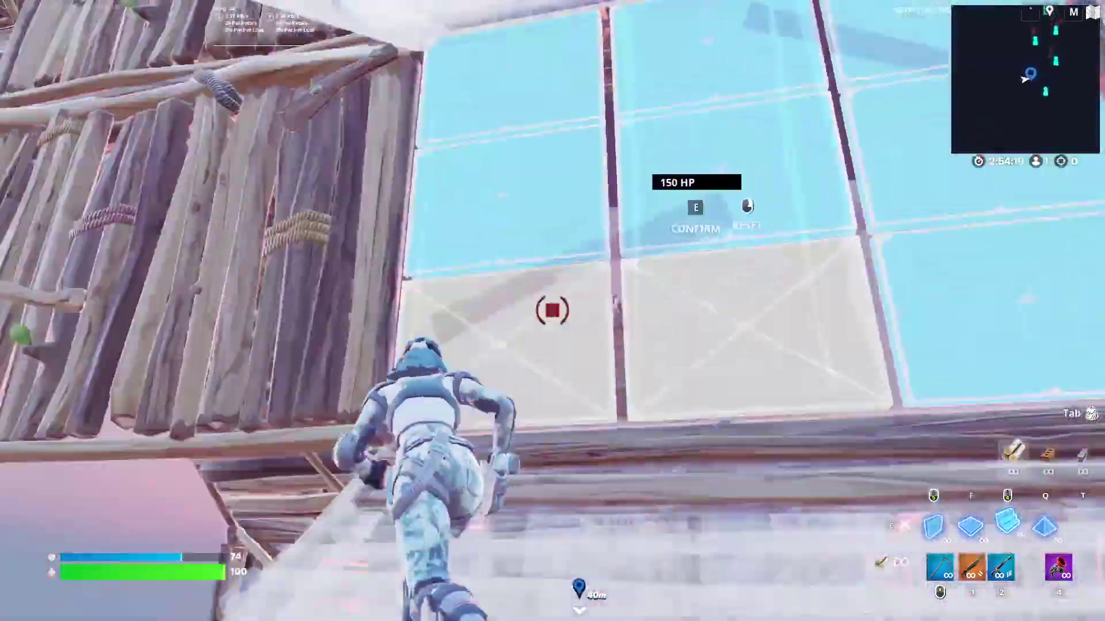
left_click(552, 310)
left_click(552, 310)
left_click(552, 311)
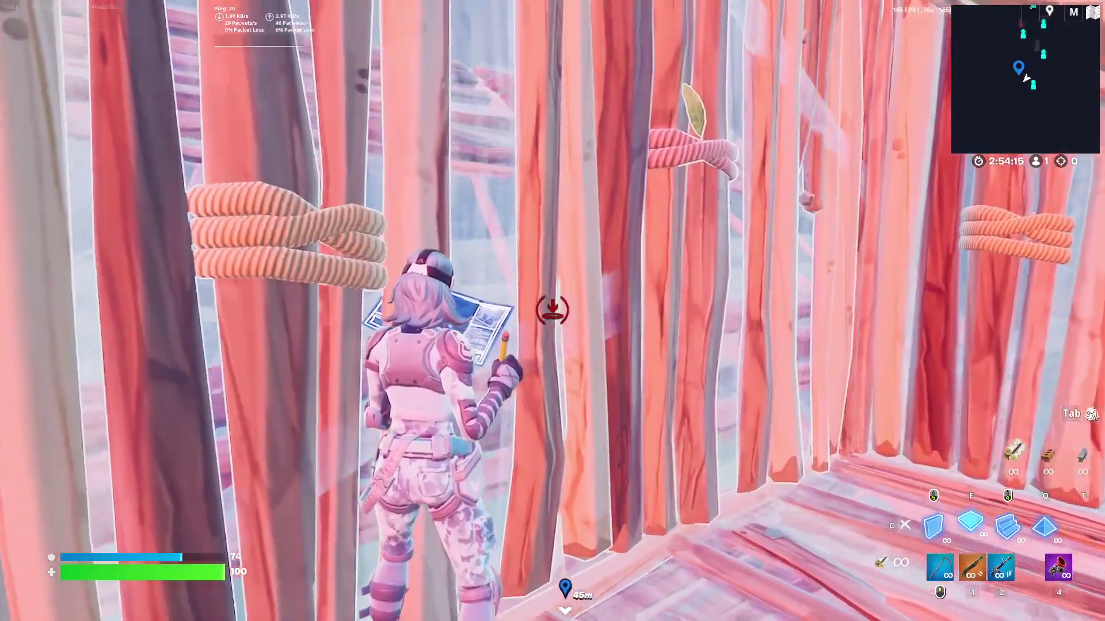
Step: Open Fortnite's mouse and keyboard settings
key("Escape")
left_click(192, 115)
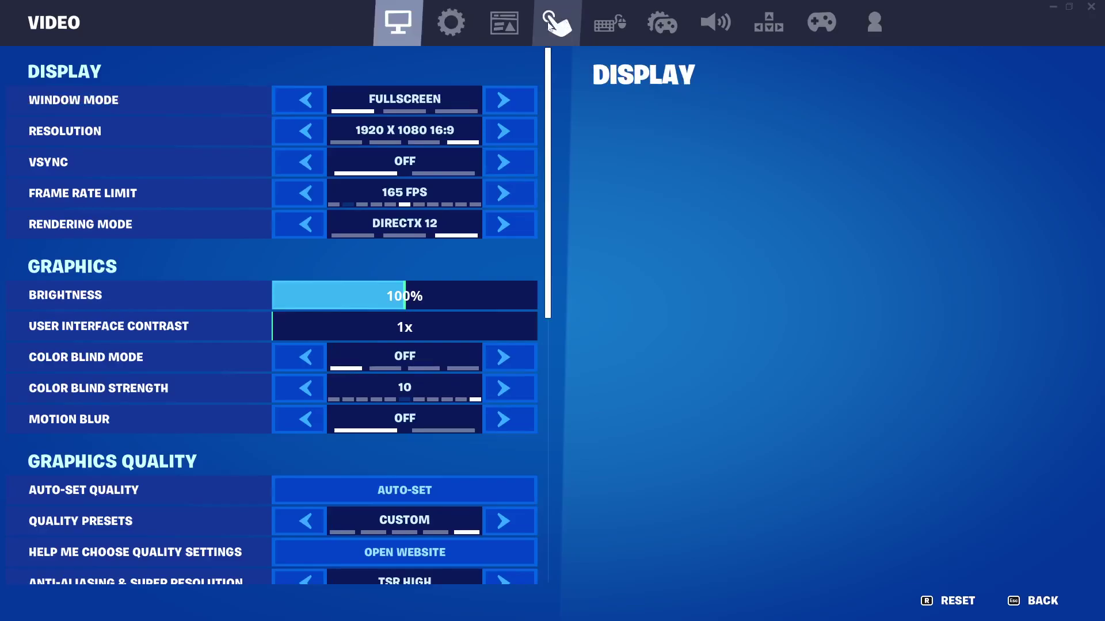
left_click(450, 23)
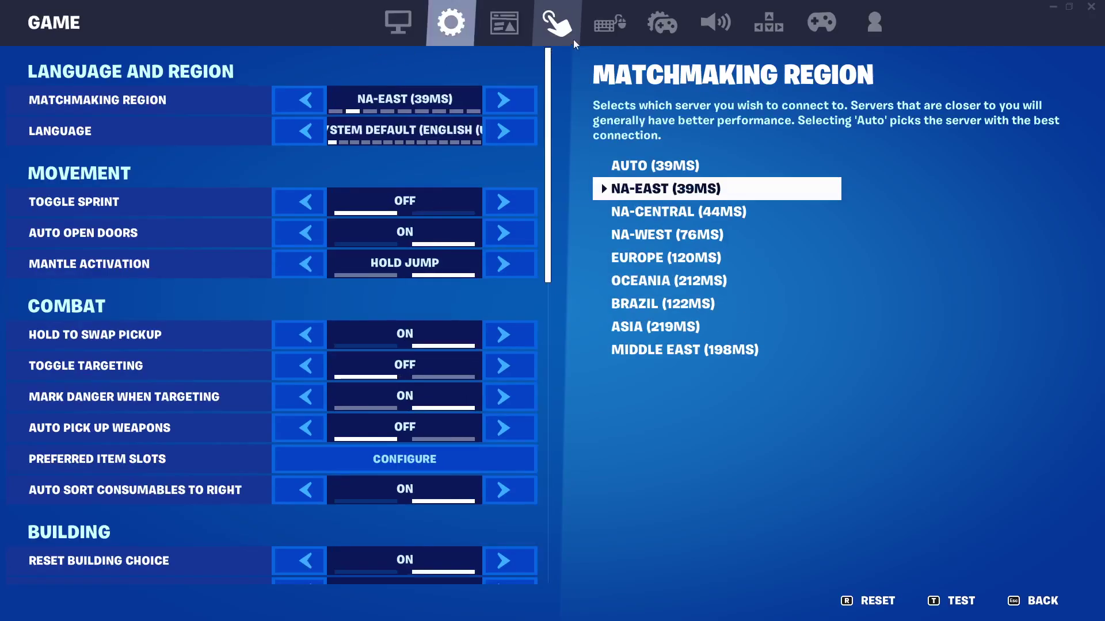
left_click(609, 23)
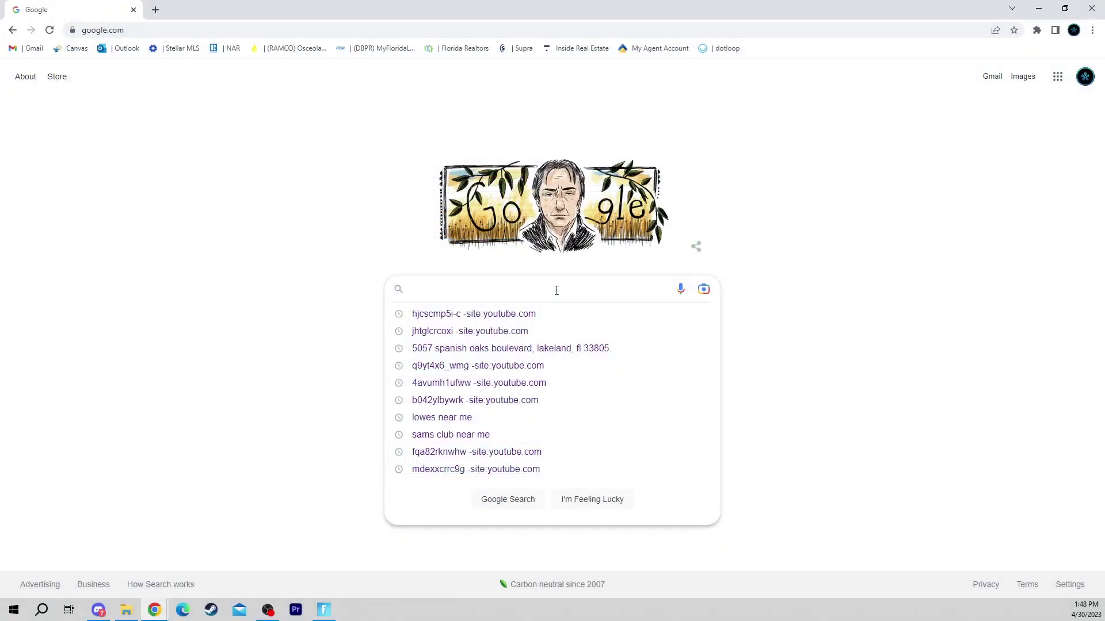
Step: In Chrome, search Google for "sensitivity converter" and open GamingSmart's Mouse Sensitivity Converter / Calculator page
type("sensit")
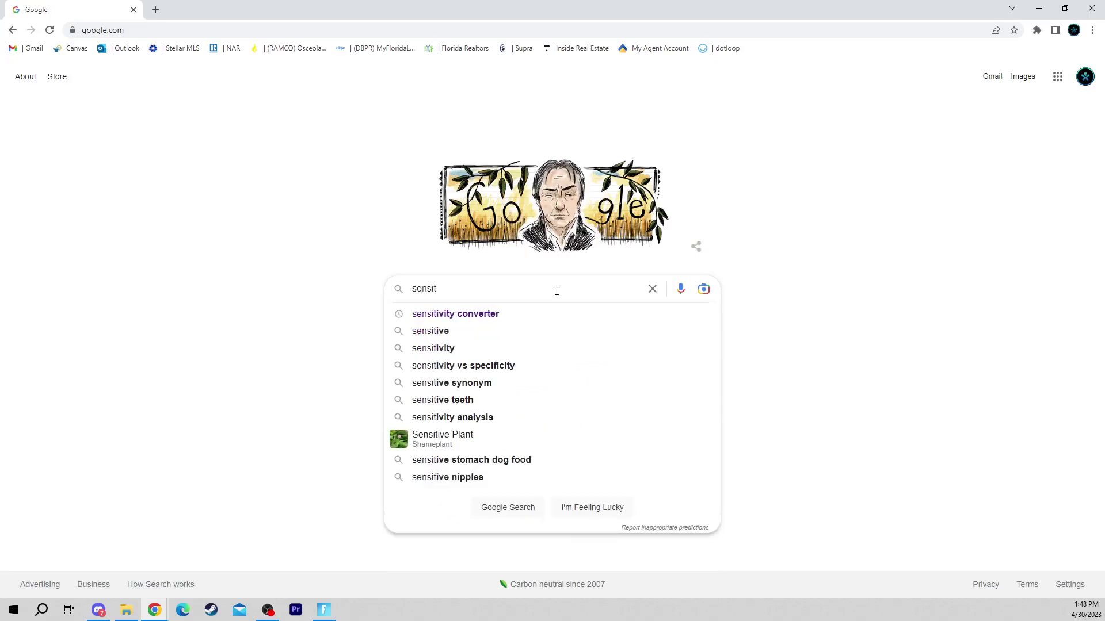
left_click(557, 321)
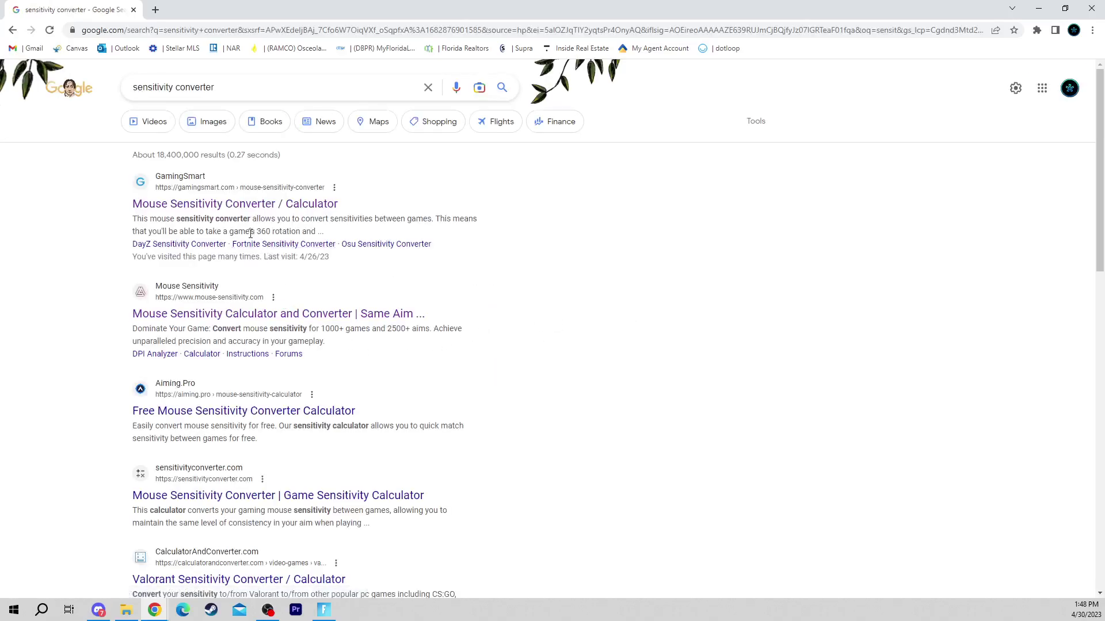
left_click(202, 210)
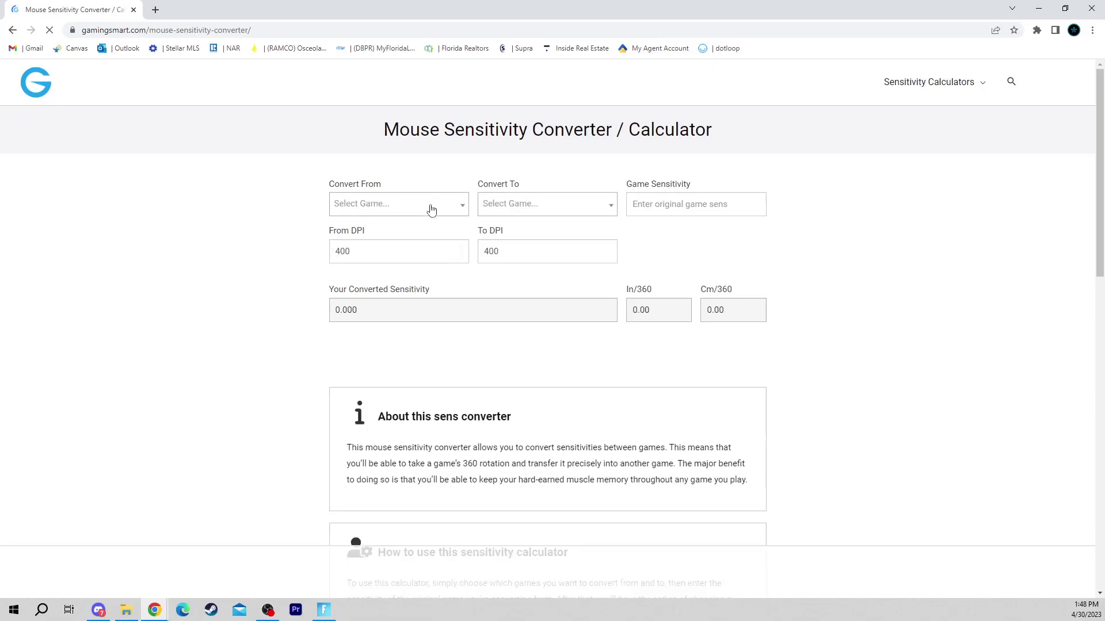
Step: Set the sensitivity converter to convert from Fortnite to Aim Lab
left_click(382, 206)
scroll(394, 282, "down", 5)
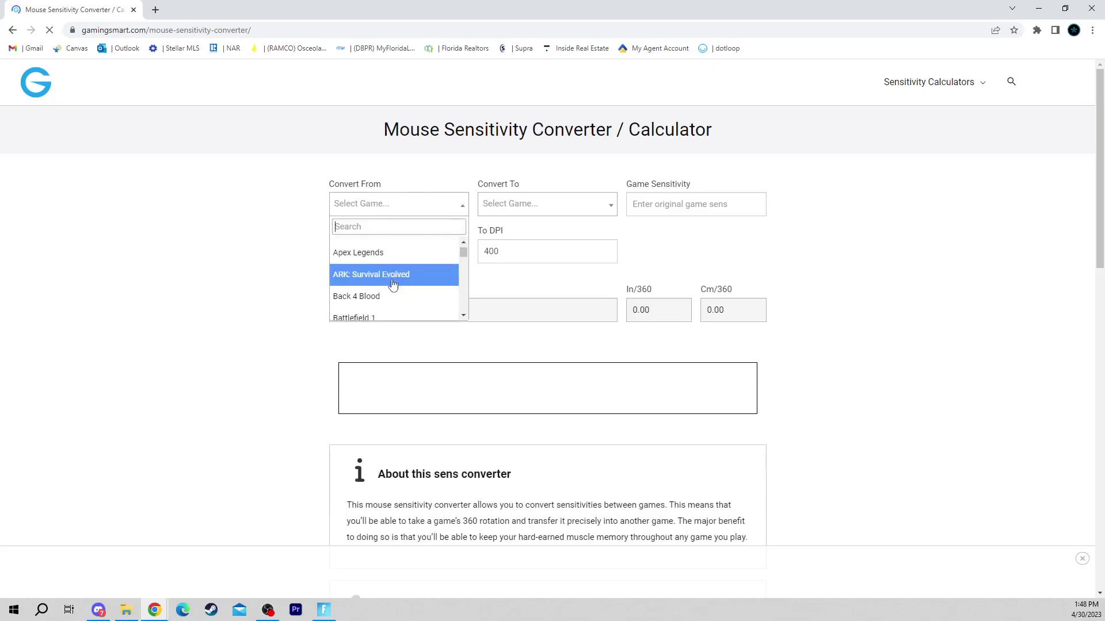
scroll(397, 280, "down", 6)
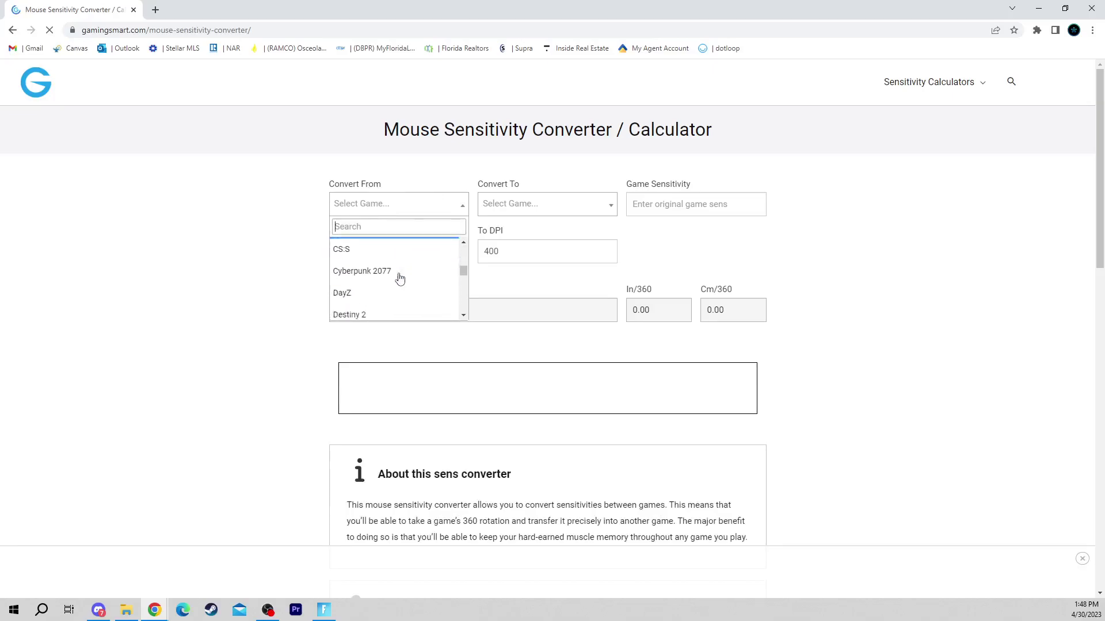
left_click(397, 279)
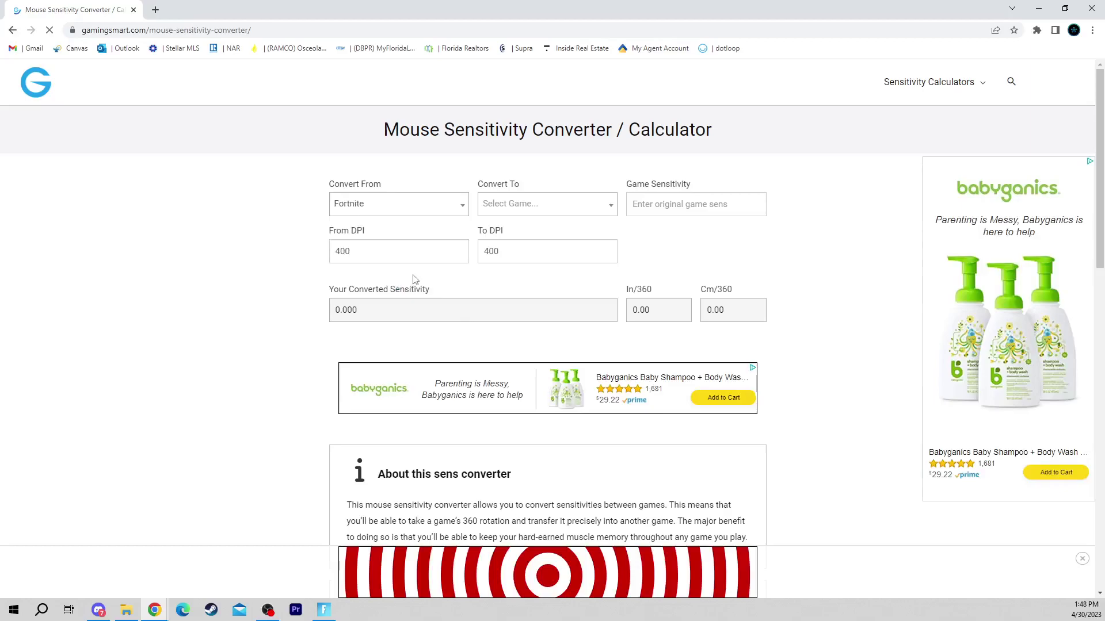
left_click(515, 214)
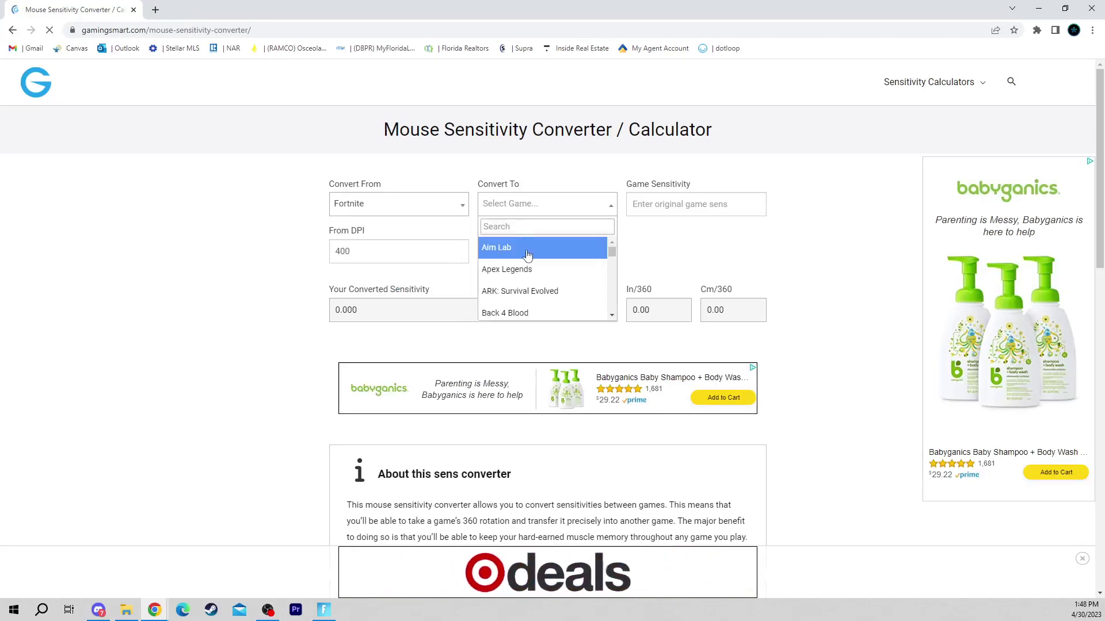
scroll(529, 269, "down", 2)
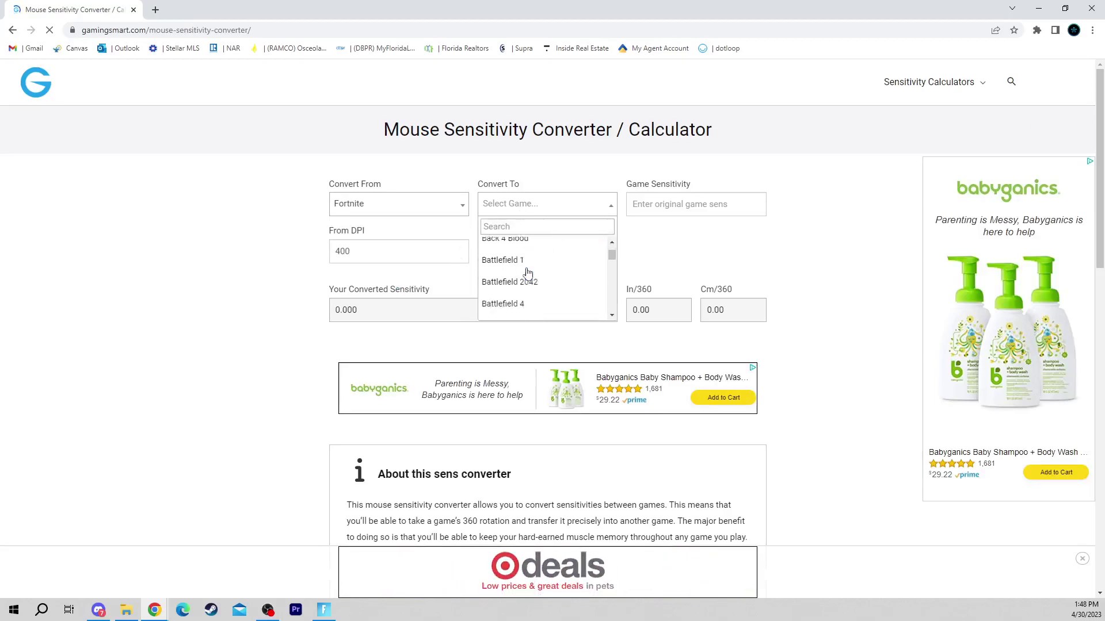
scroll(528, 265, "up", 2)
left_click(528, 251)
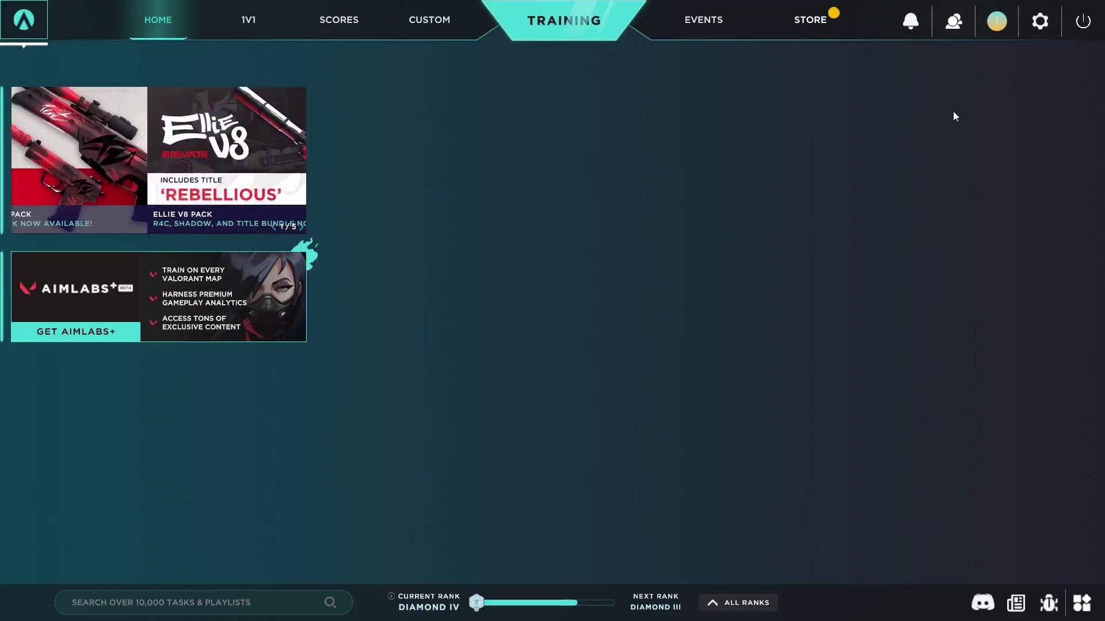
Step: Switch to Aim Lab and open its controls settings
left_click(1040, 23)
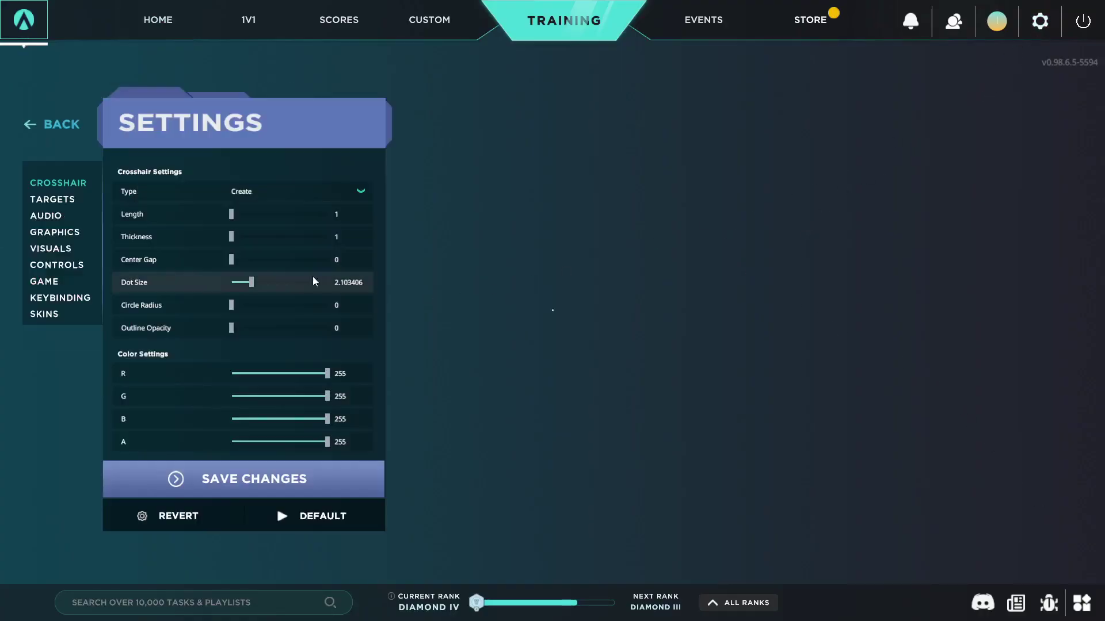
left_click(63, 266)
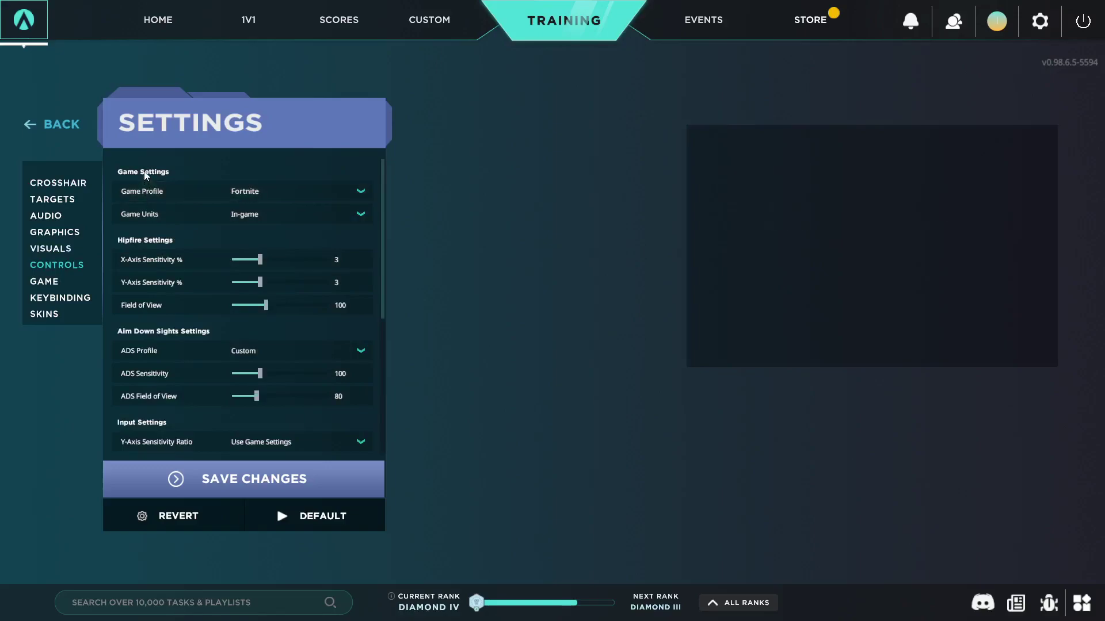
mouse_move(144, 193)
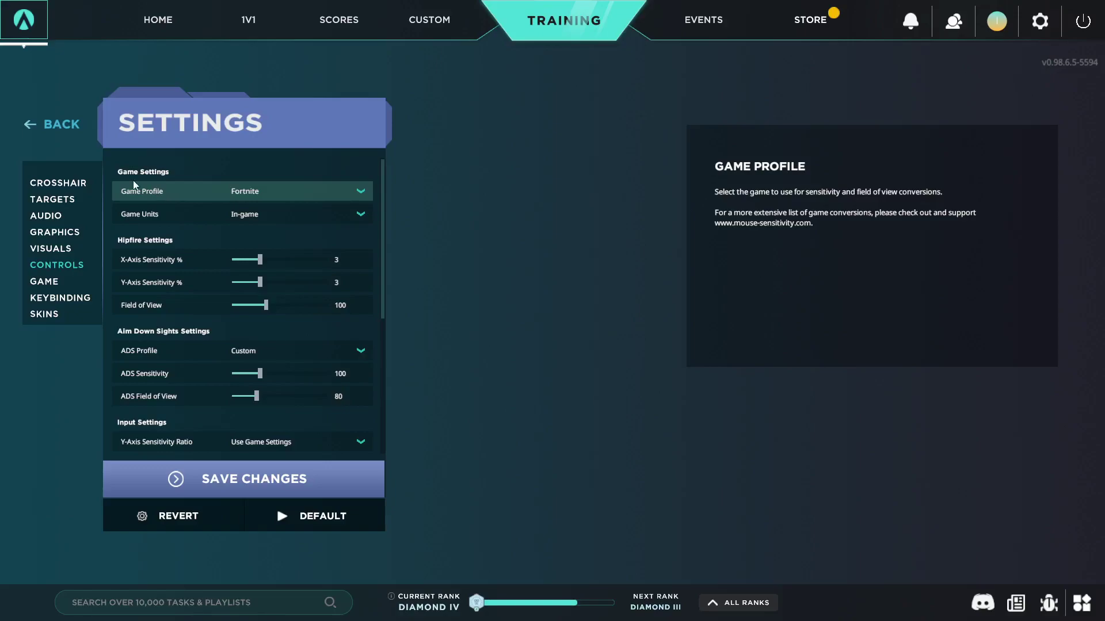
Step: Set the game profile in the controls settings to Aim Lab
left_click(270, 195)
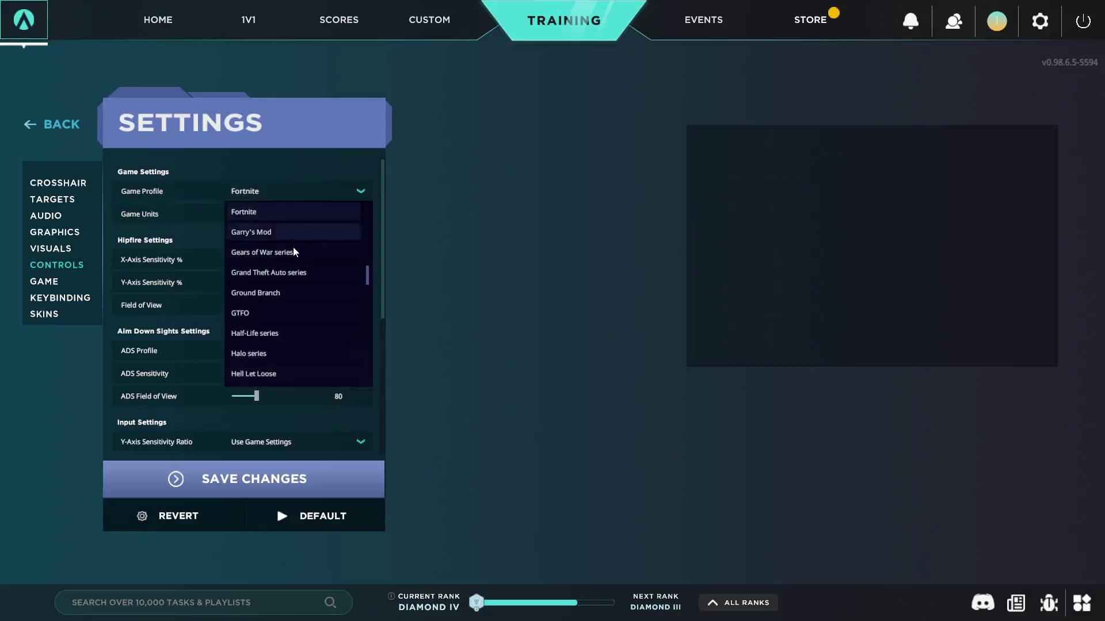
left_click(306, 218)
left_click(333, 195)
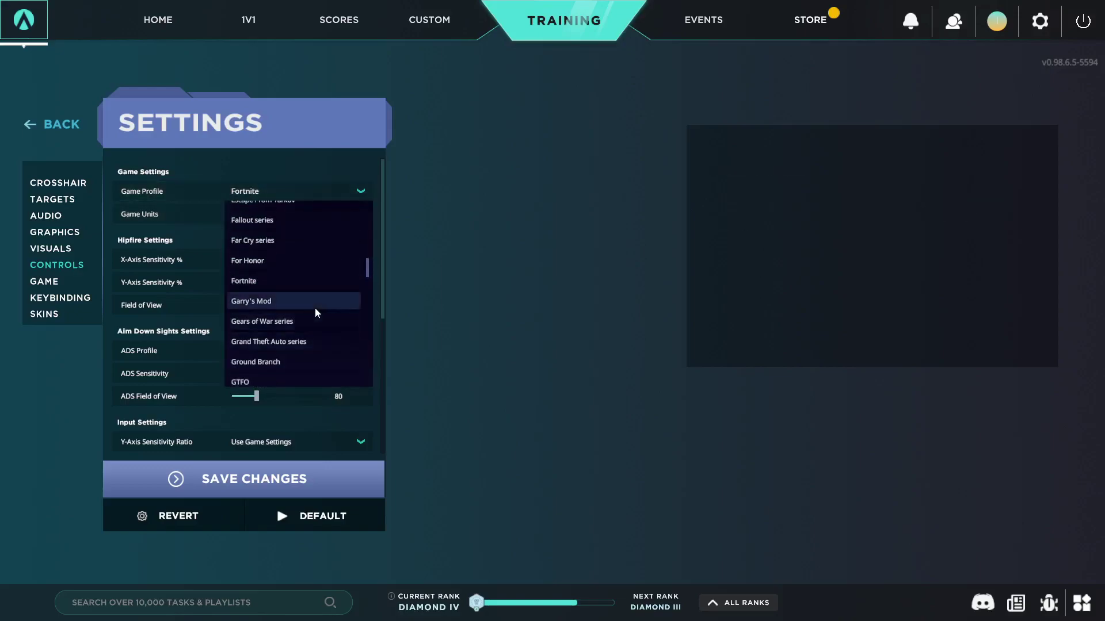
scroll(322, 308, "up", 3)
left_click_drag(368, 253, 355, 196)
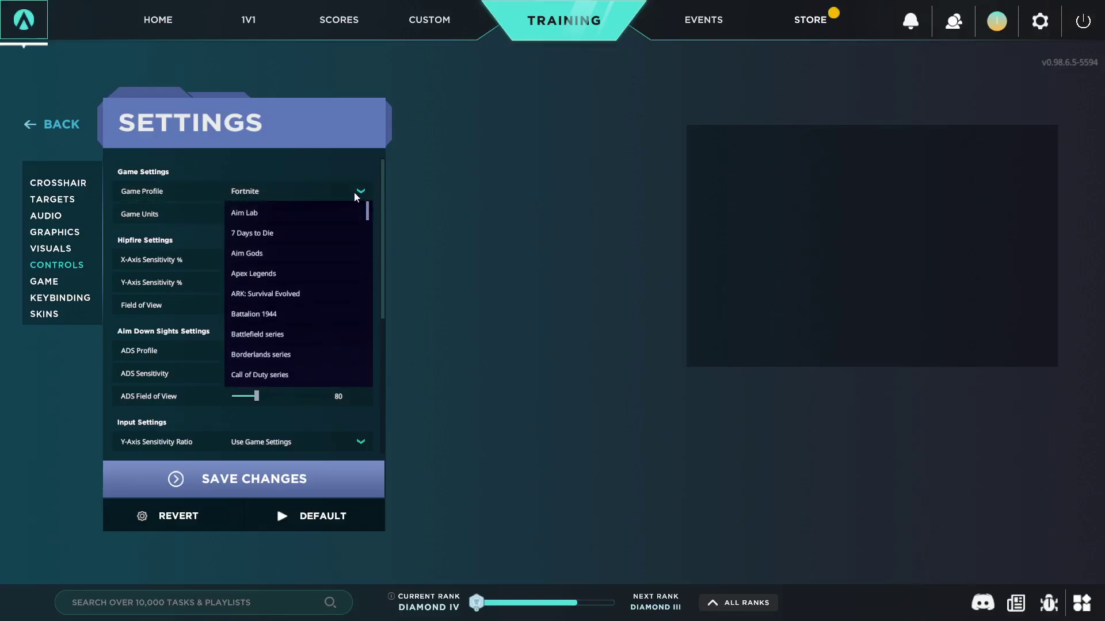
left_click(345, 213)
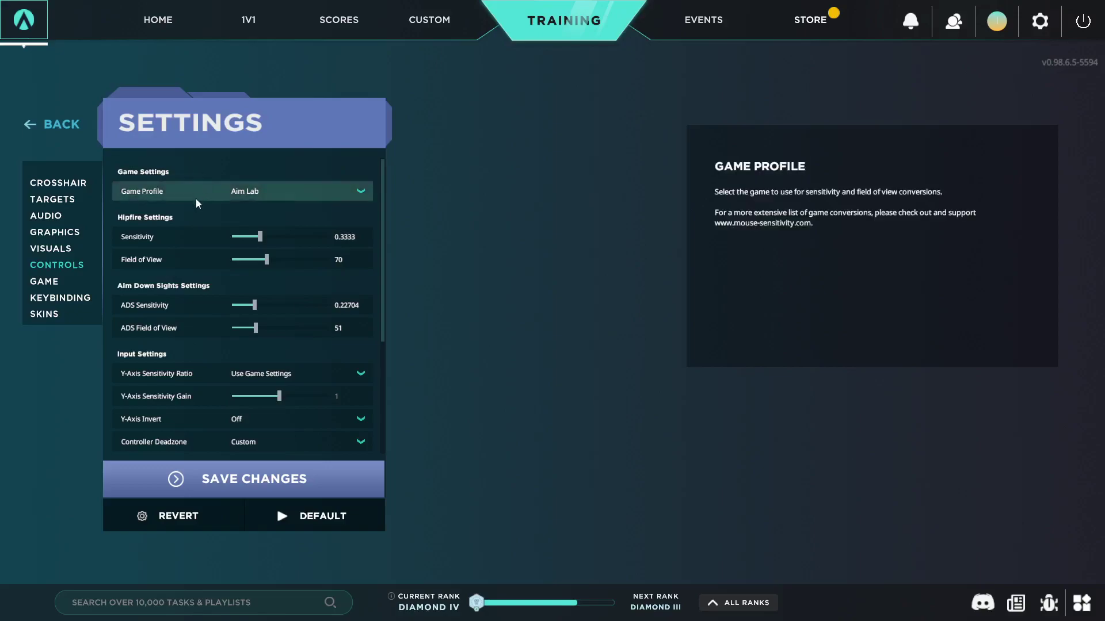
Step: Replace the Aim Lab game profile with another game from the profile list
left_click(247, 196)
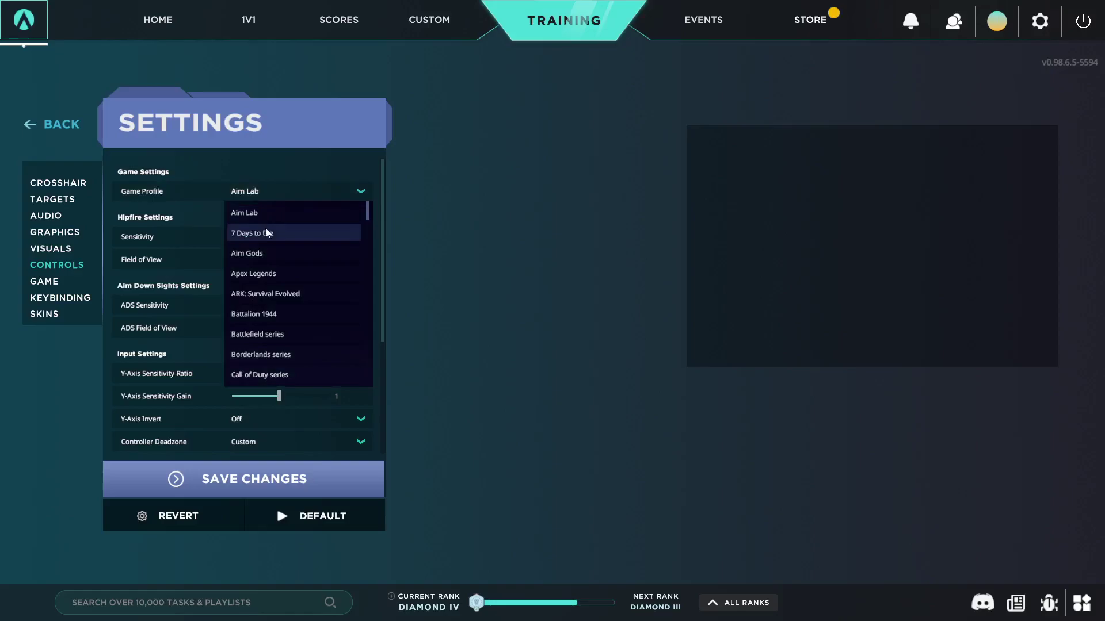
scroll(266, 233, "down", 10)
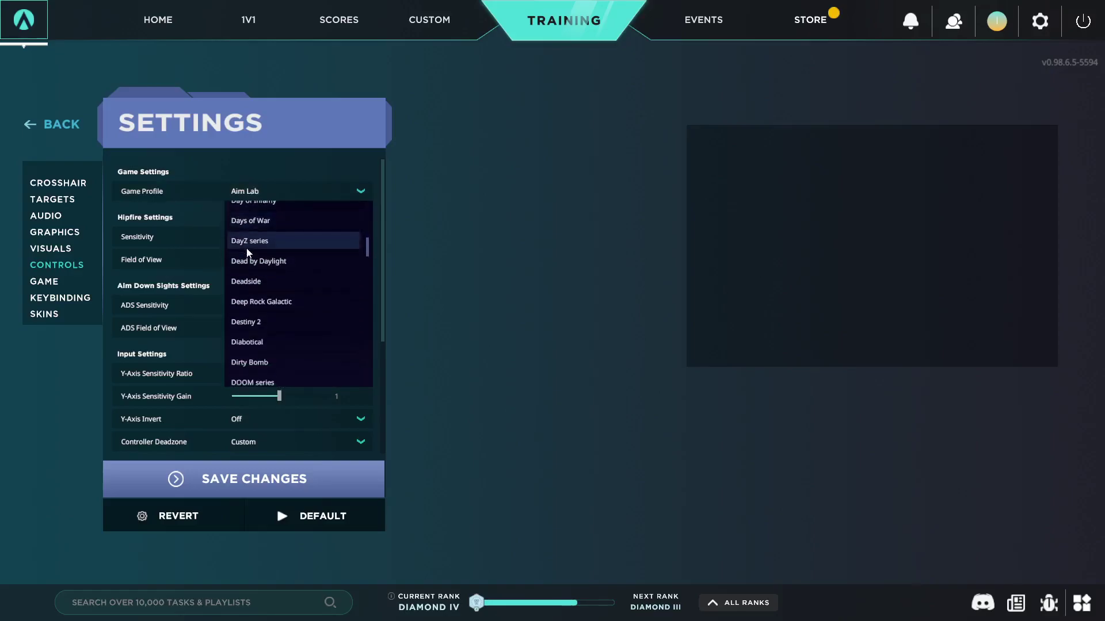
scroll(253, 259, "down", 5)
left_click(273, 307)
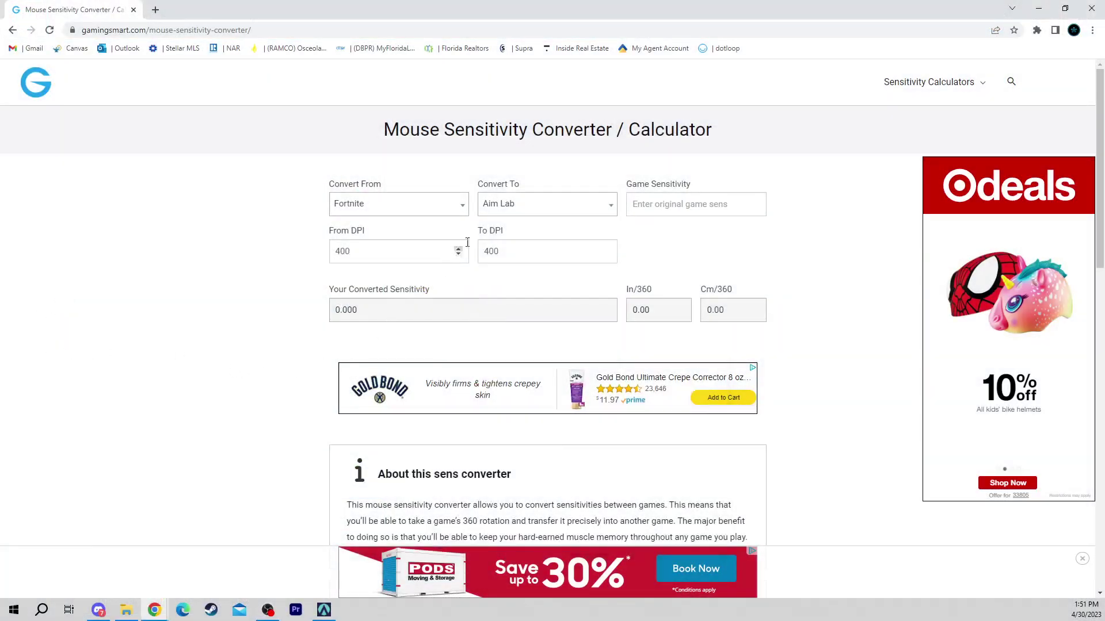
Step: Switch back to the sensitivity converter in Chrome and examine the games available as conversion targets
left_click(544, 211)
scroll(526, 279, "down", 5)
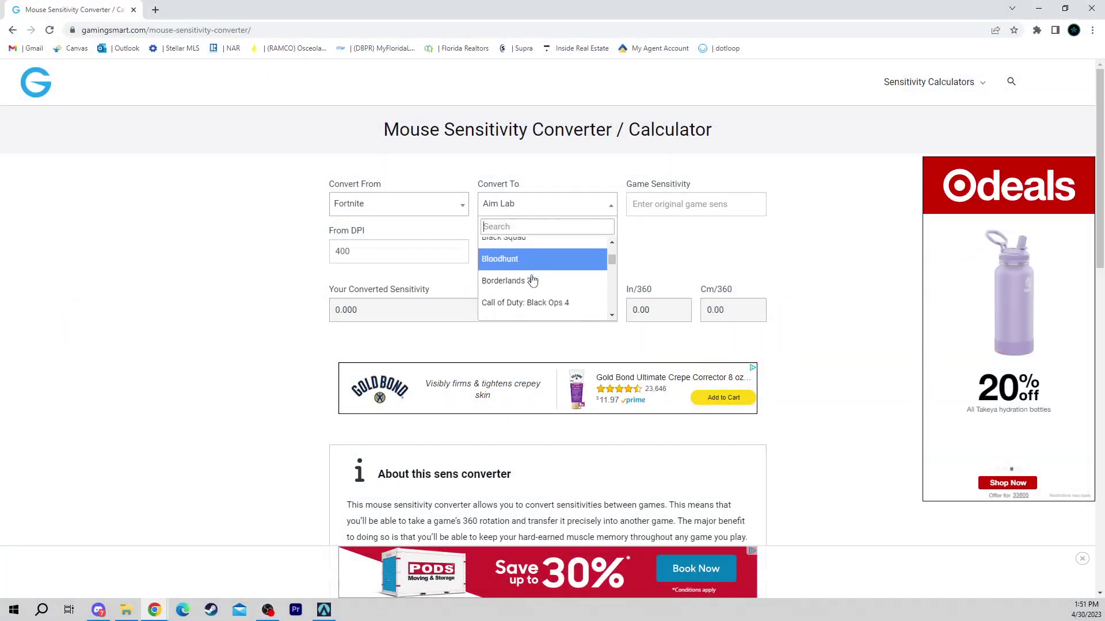
scroll(550, 277, "up", 3)
scroll(550, 276, "up", 3)
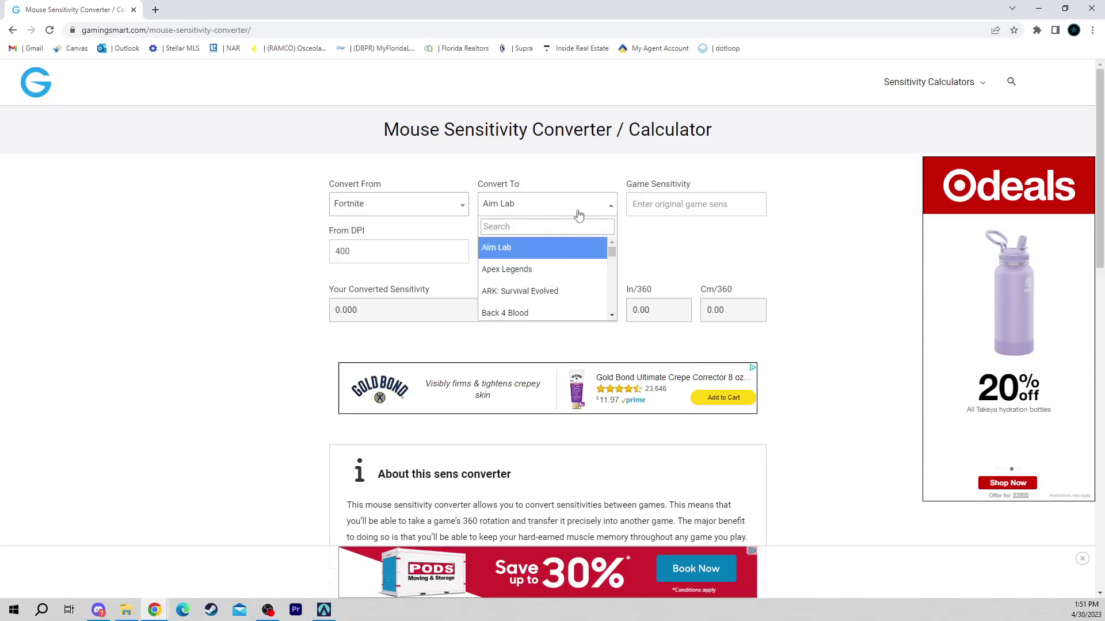
left_click(658, 250)
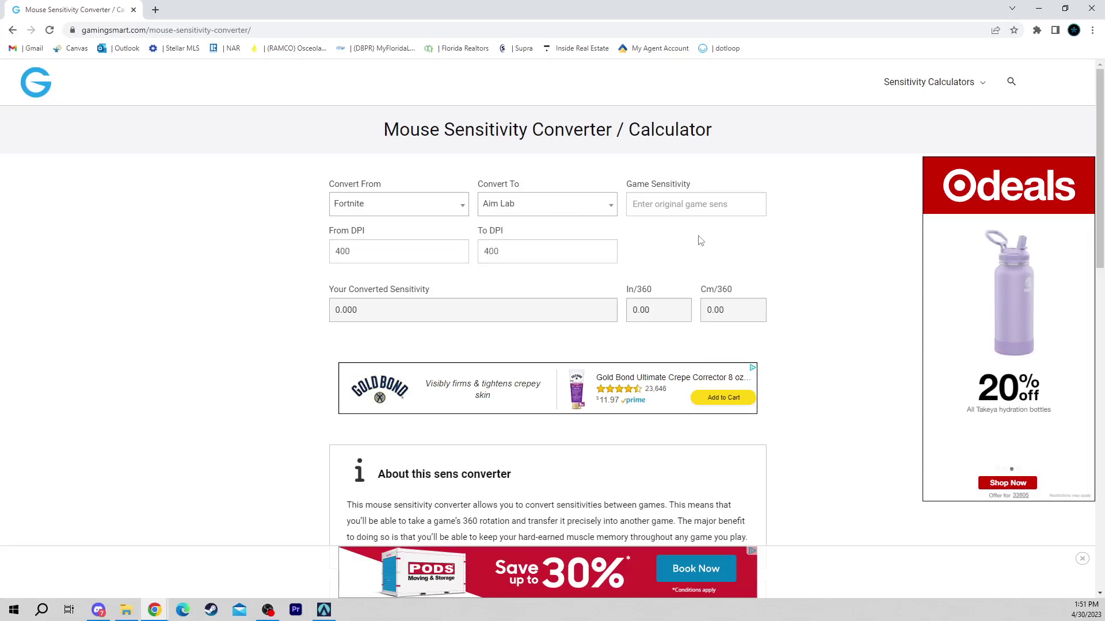
left_click(694, 204)
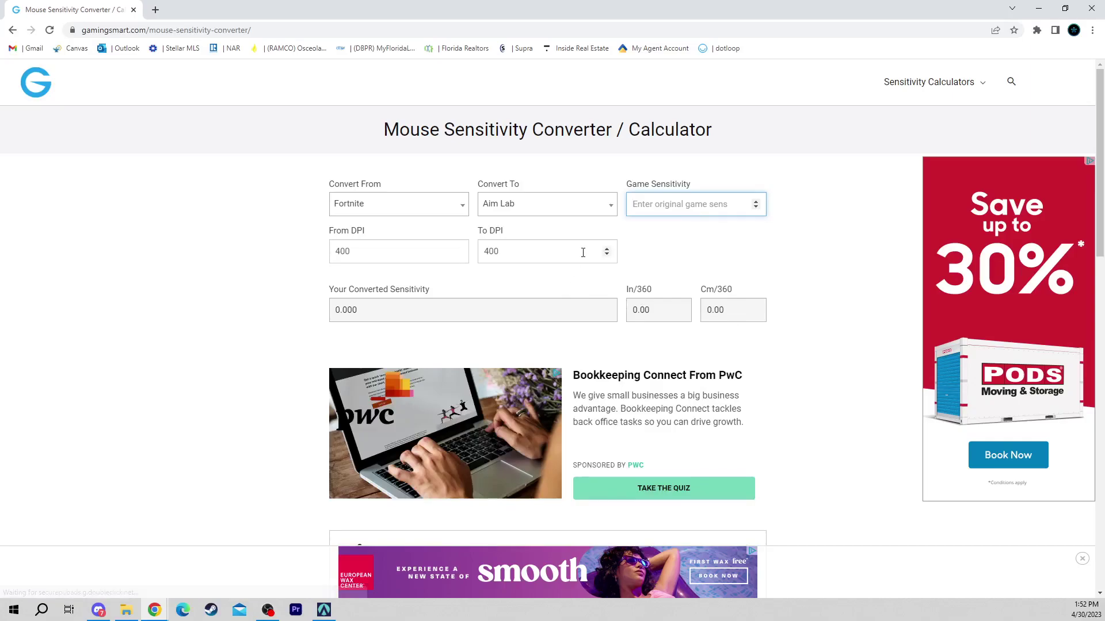
left_click(547, 204)
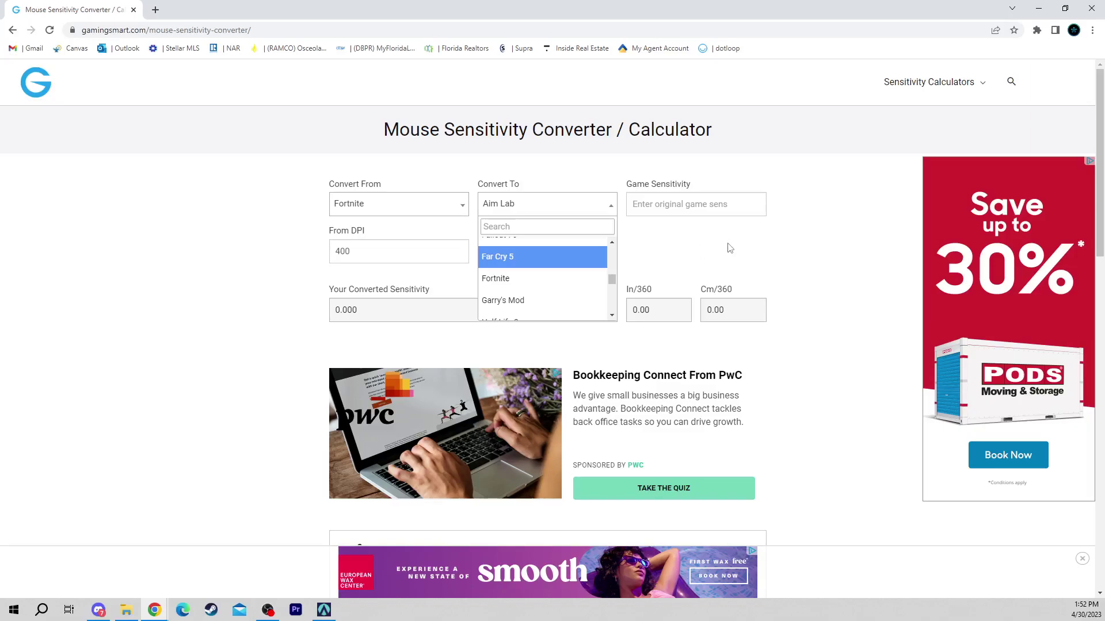
scroll(547, 263, "up", 5)
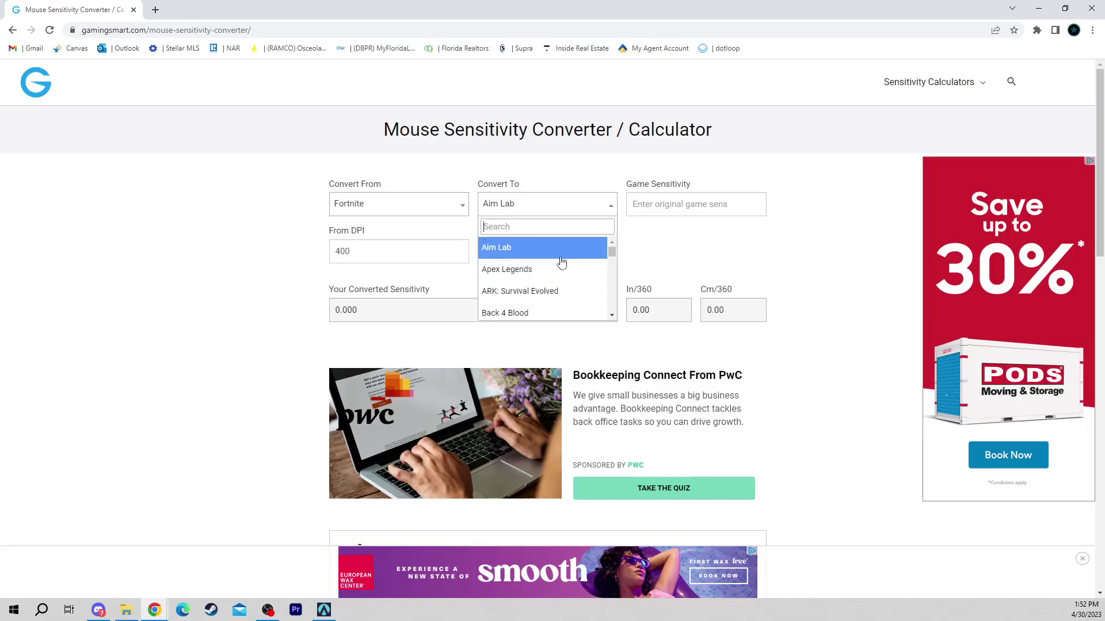
Step: Choose Aim Lab as the conversion target and enter 3 as the original Fortnite game sensitivity
left_click(562, 253)
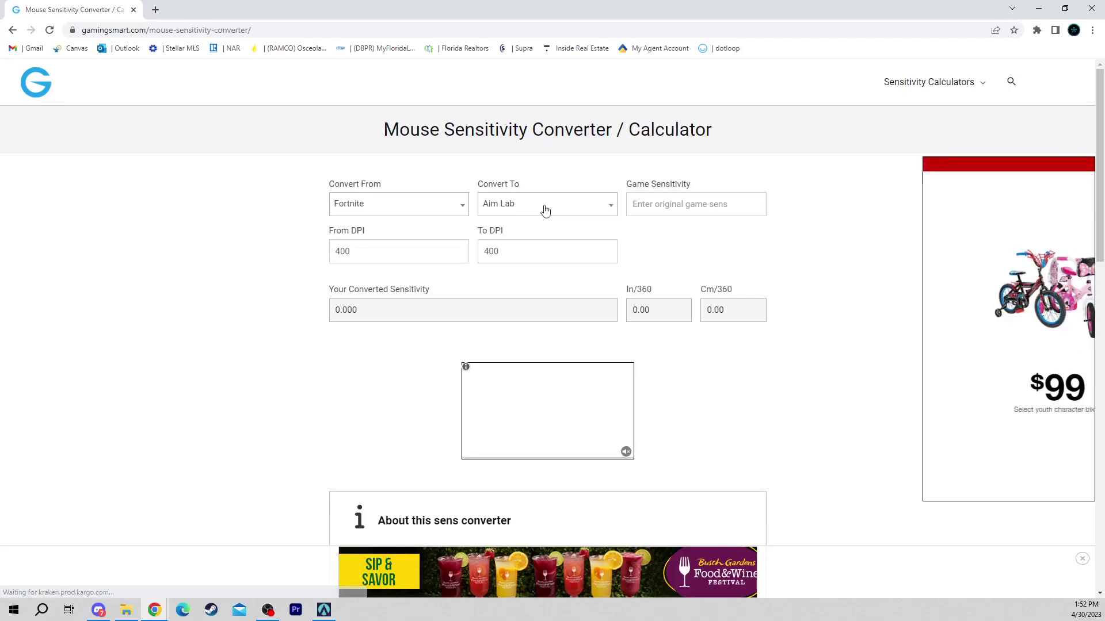
left_click(651, 208)
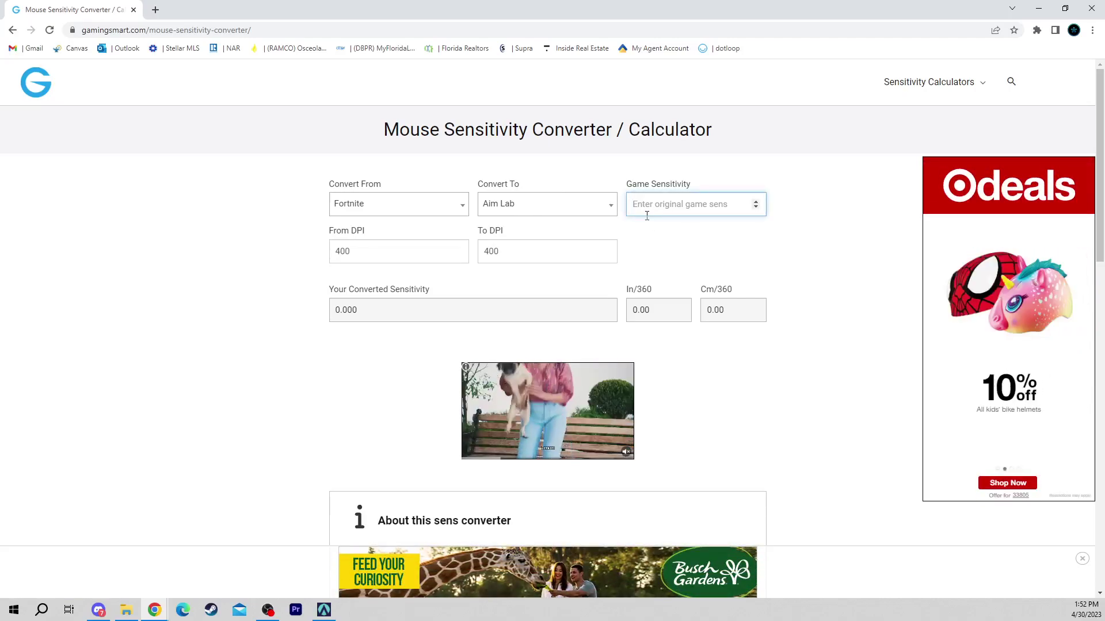
type("3")
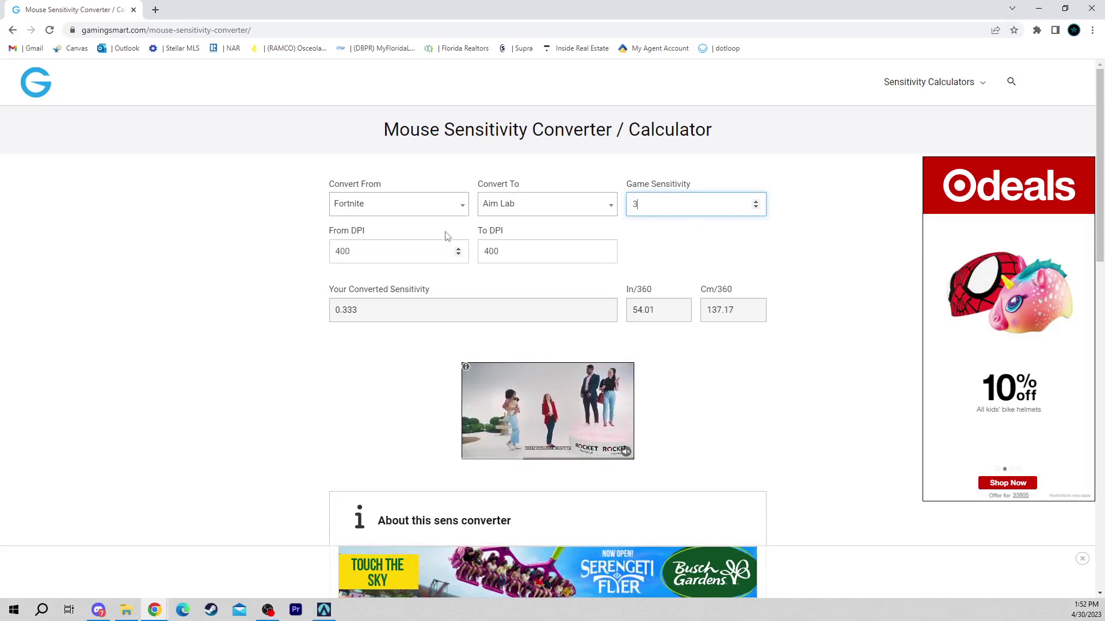
Step: Set the source mouse DPI for Fortnite to 1600 in the sensitivity converter
left_click(397, 251)
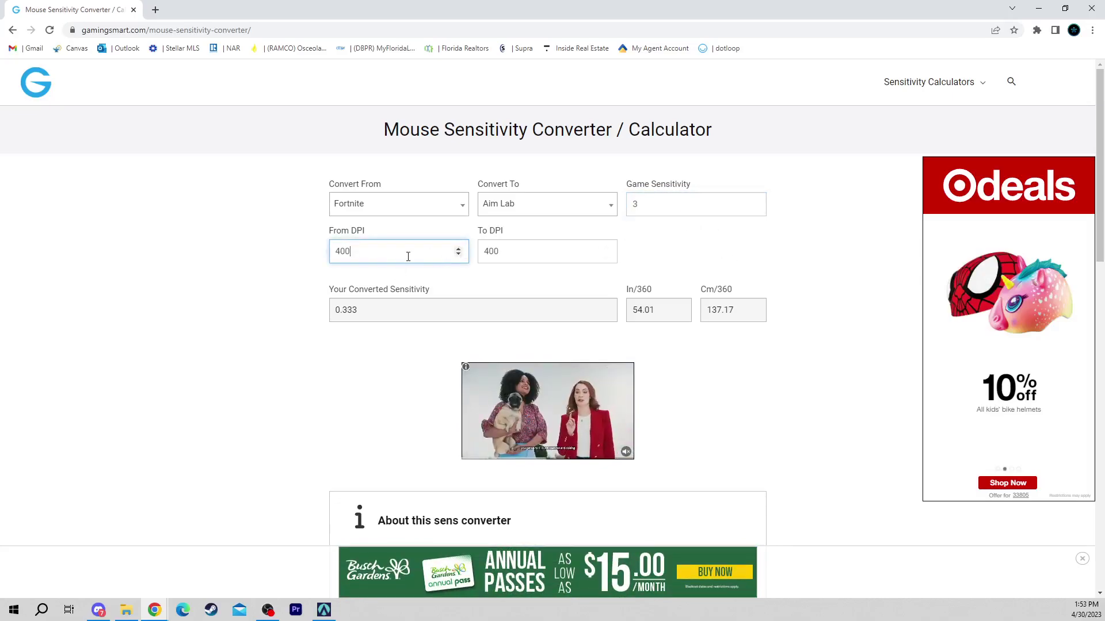
key("BackSpace")
key("BackSpace")
key("BackSpace")
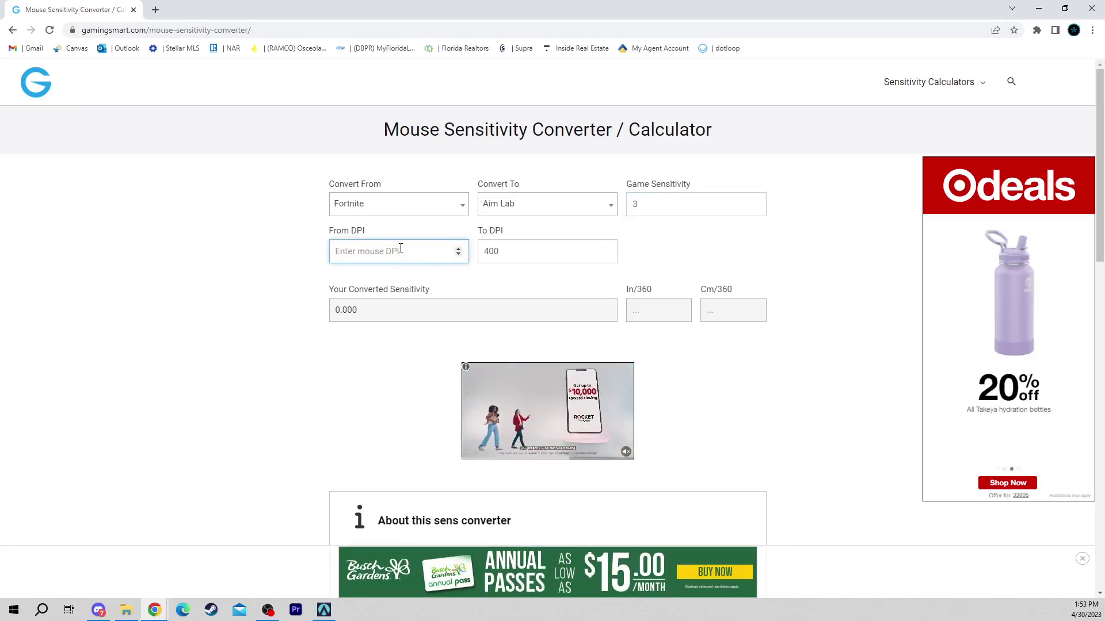
type("1600")
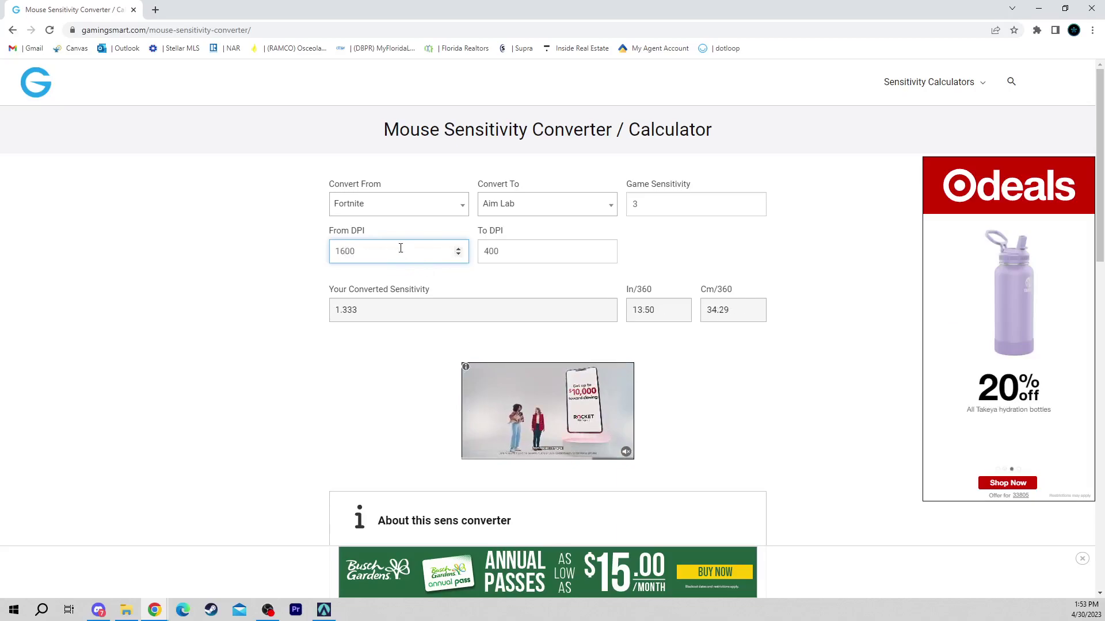
Step: Set the target mouse DPI for Aim Lab to 1600 in the sensitivity converter
left_click(518, 255)
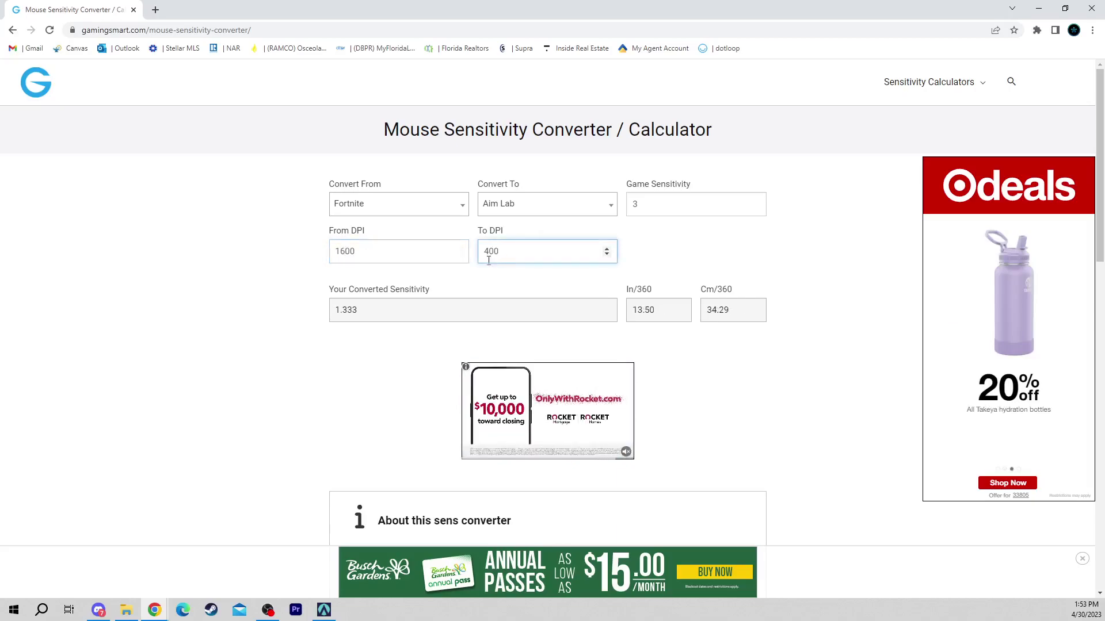
key("BackSpace")
key("BackSpace")
key("BackSpace")
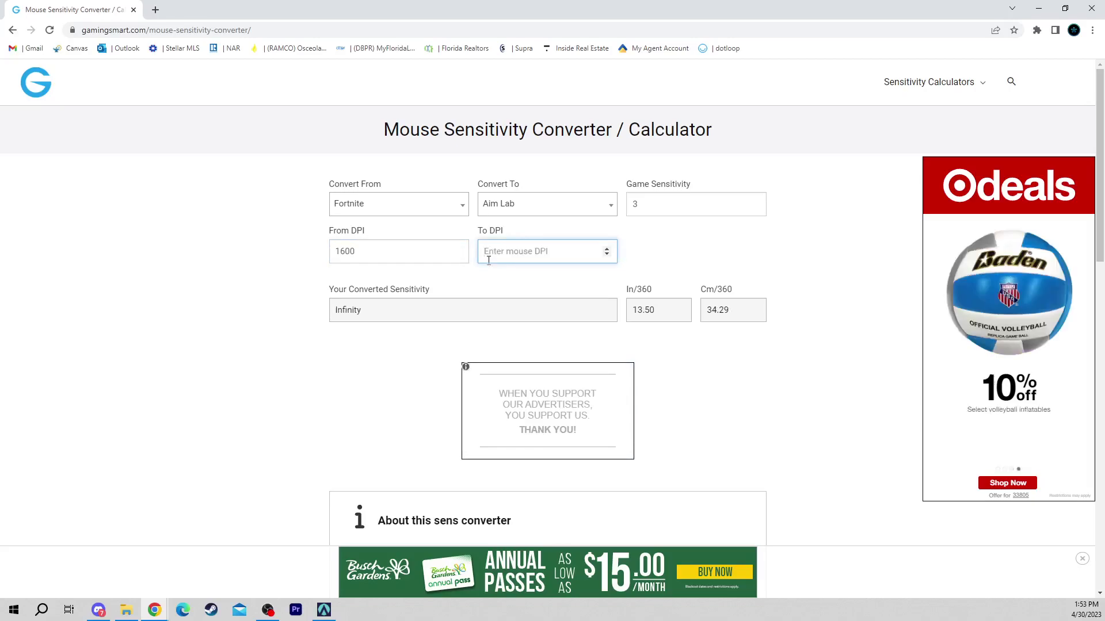
type("1600")
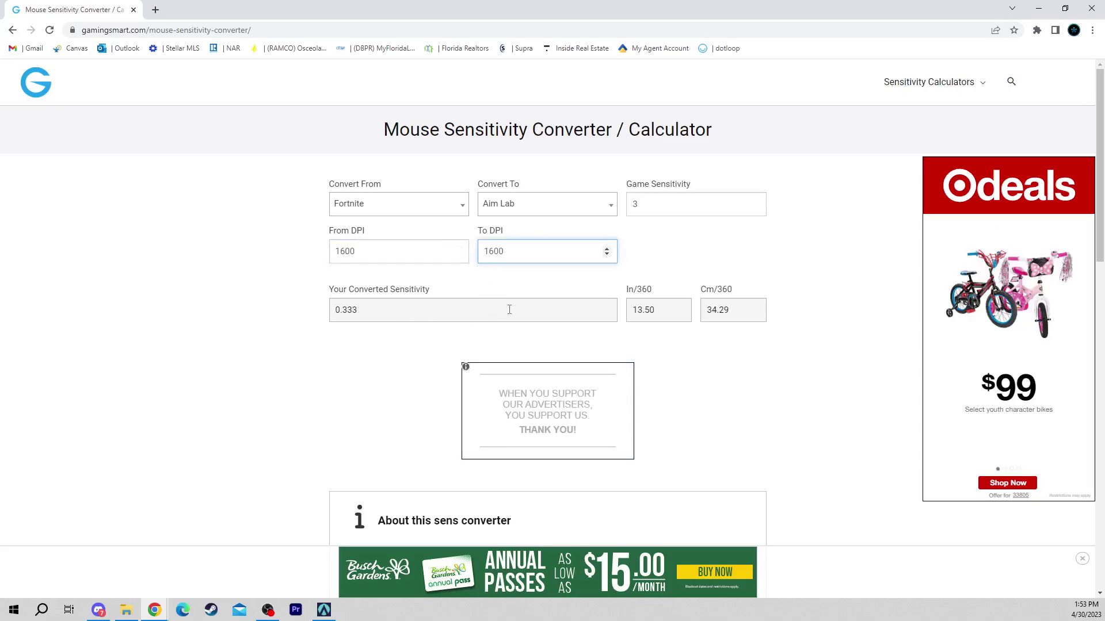
left_click(742, 256)
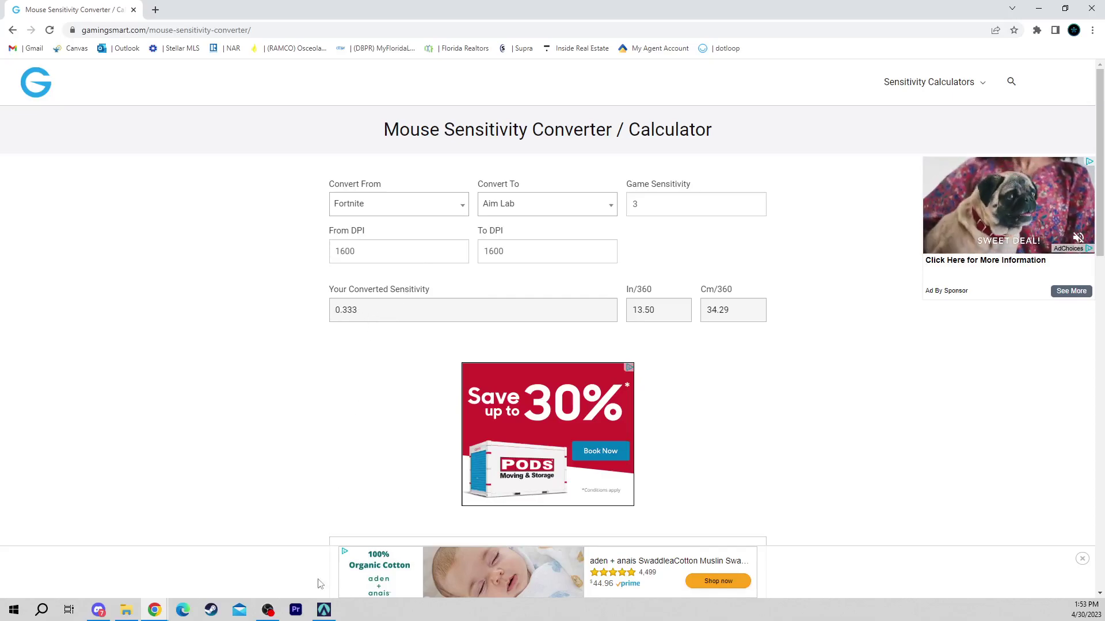
Step: Switch from the sensitivity converter to Aim Lab's controls settings
left_click(324, 610)
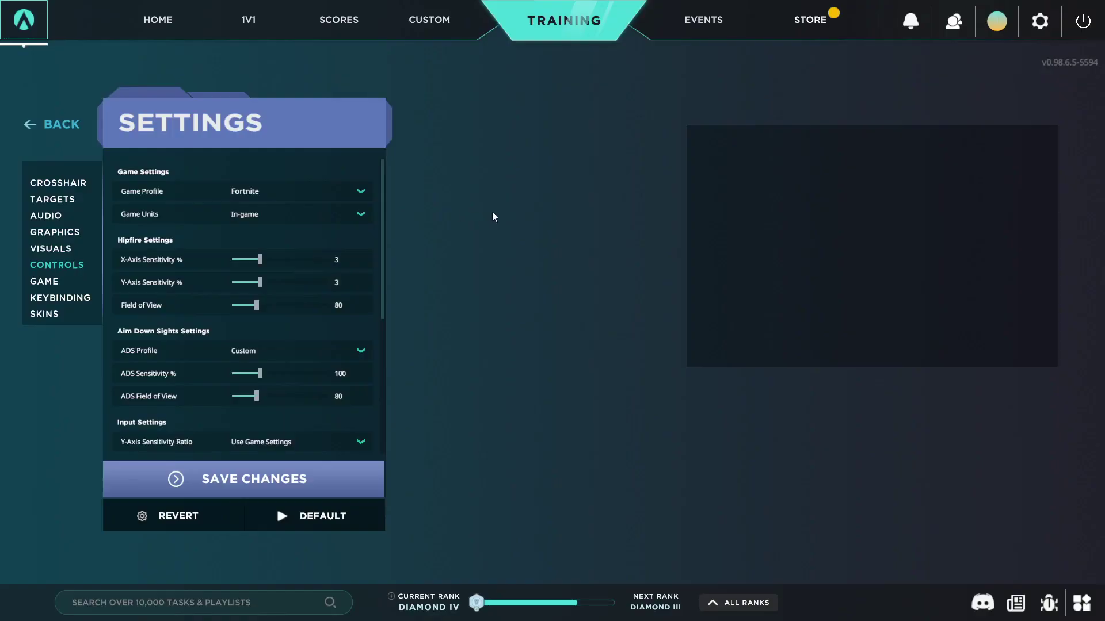
left_click(320, 197)
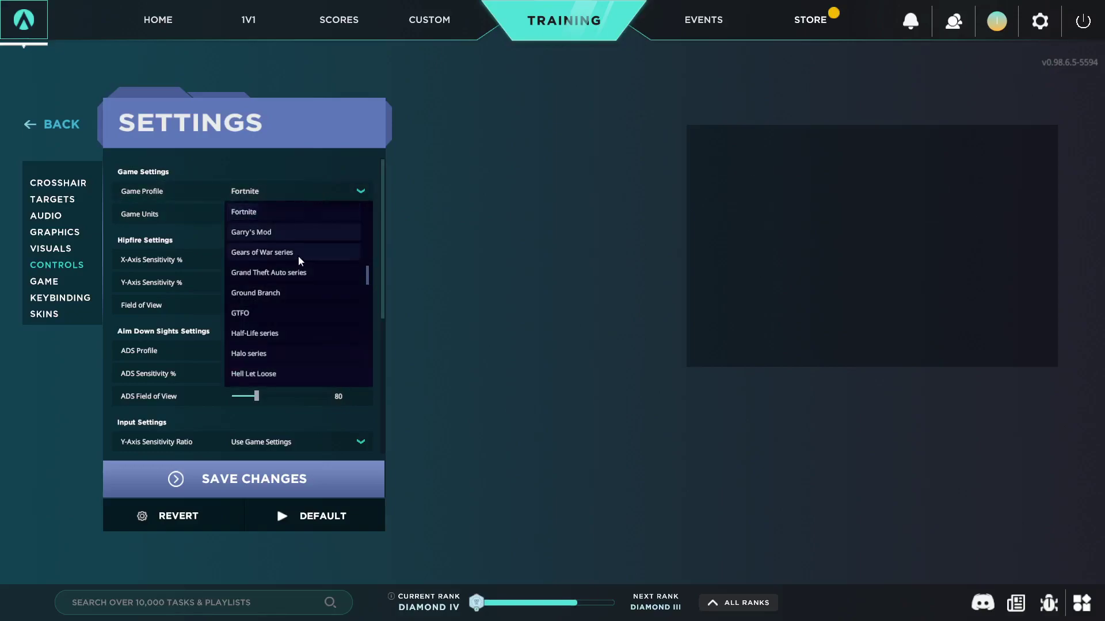
scroll(317, 247, "up", 3)
scroll(310, 247, "up", 10)
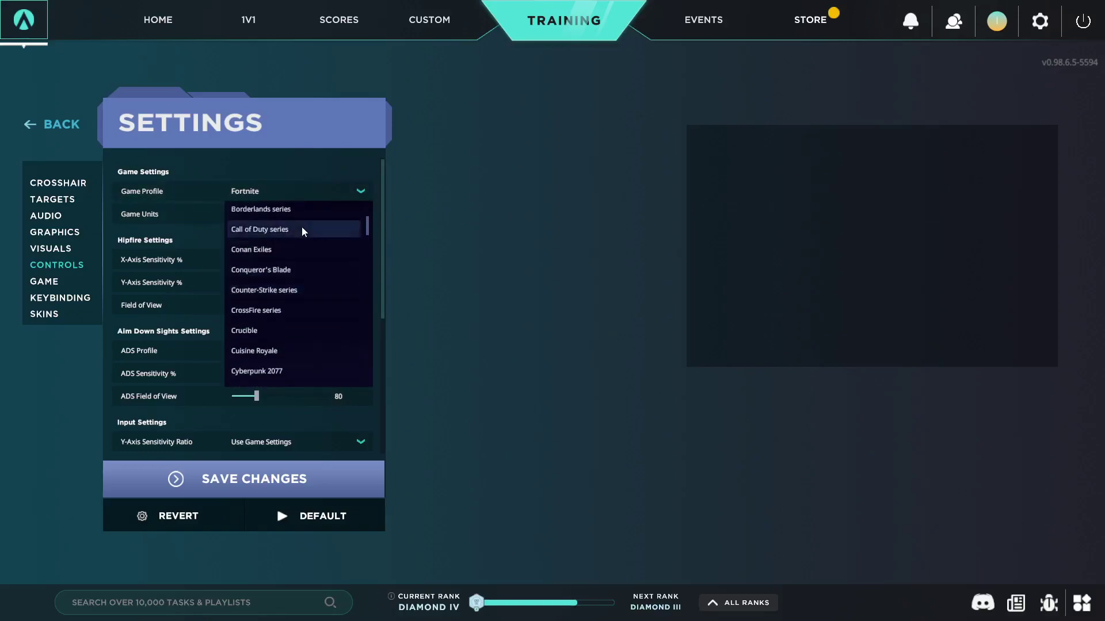
scroll(304, 234, "up", 1)
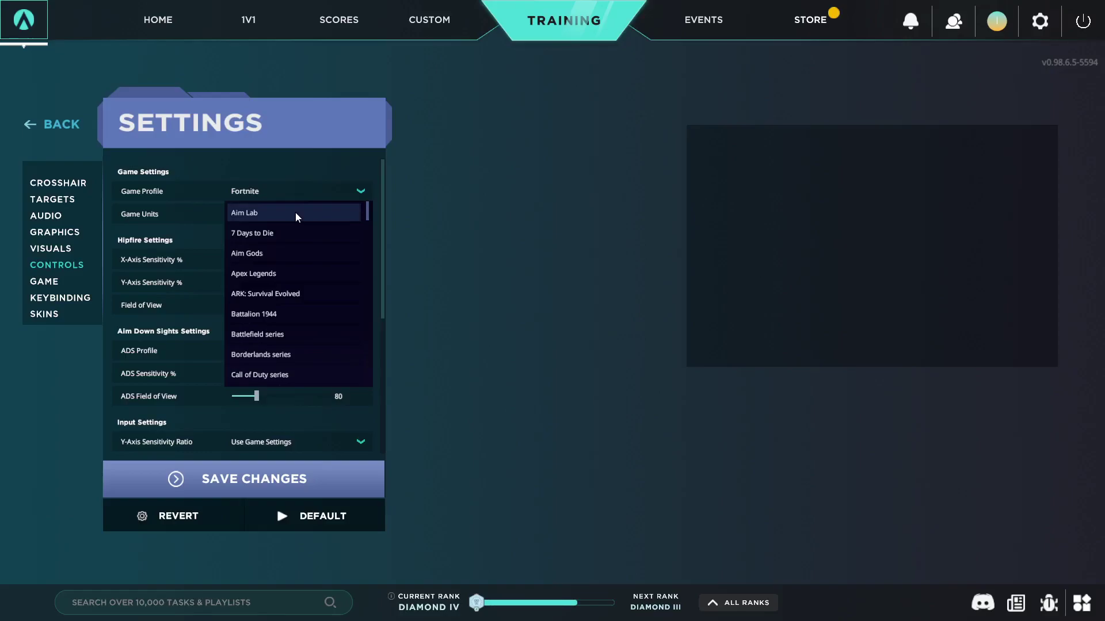
left_click(550, 249)
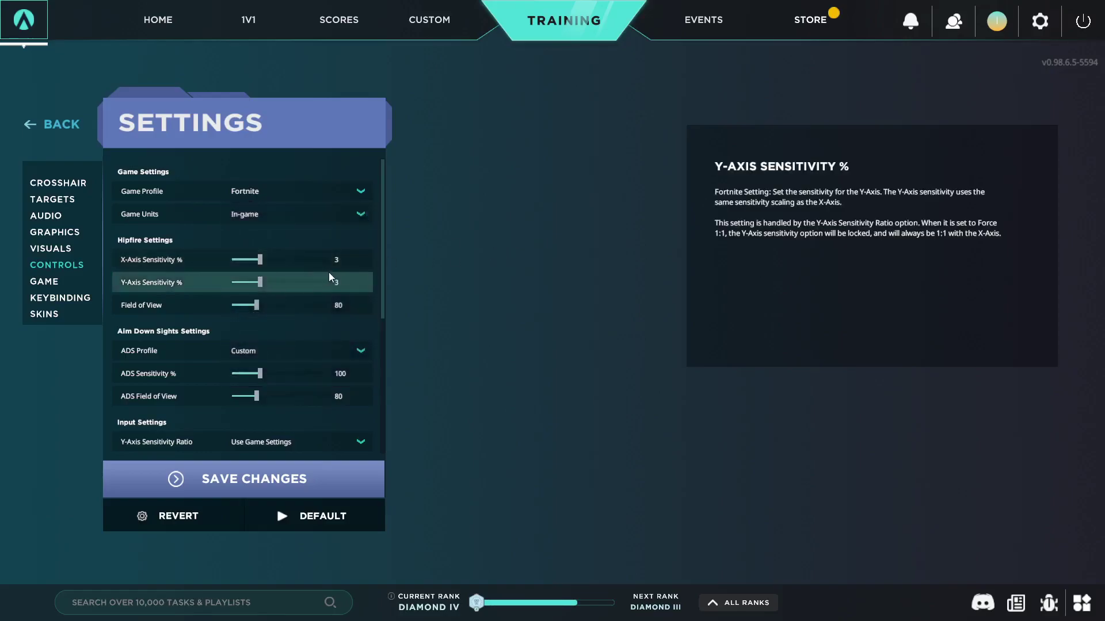
Step: Change the game profile in the controls settings from Fortnite to Aim Lab
left_click(306, 191)
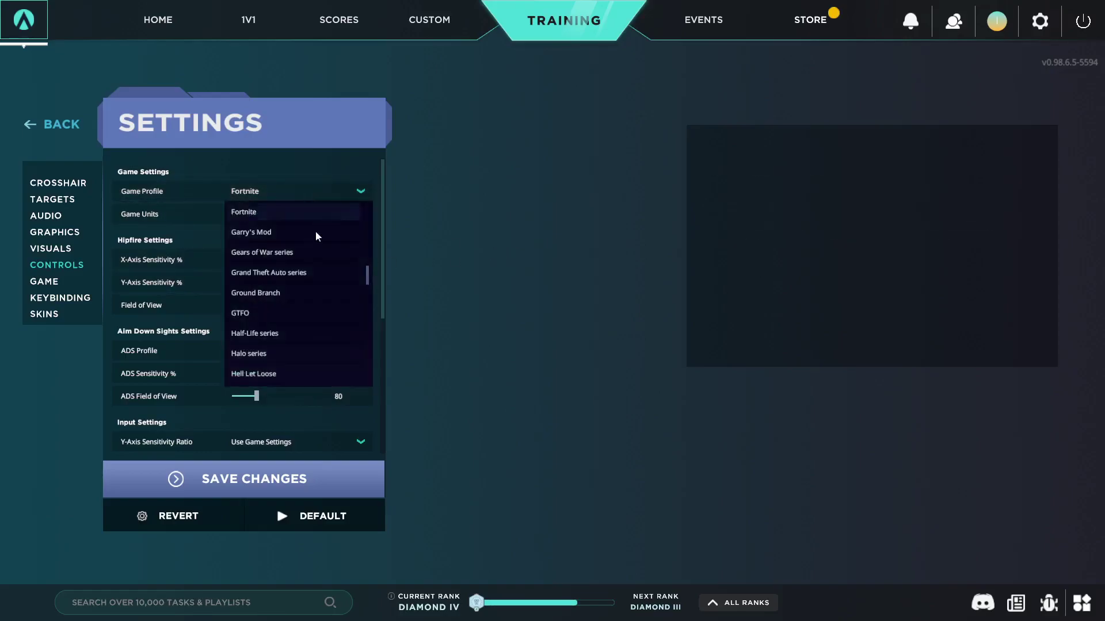
scroll(313, 276, "up", 10)
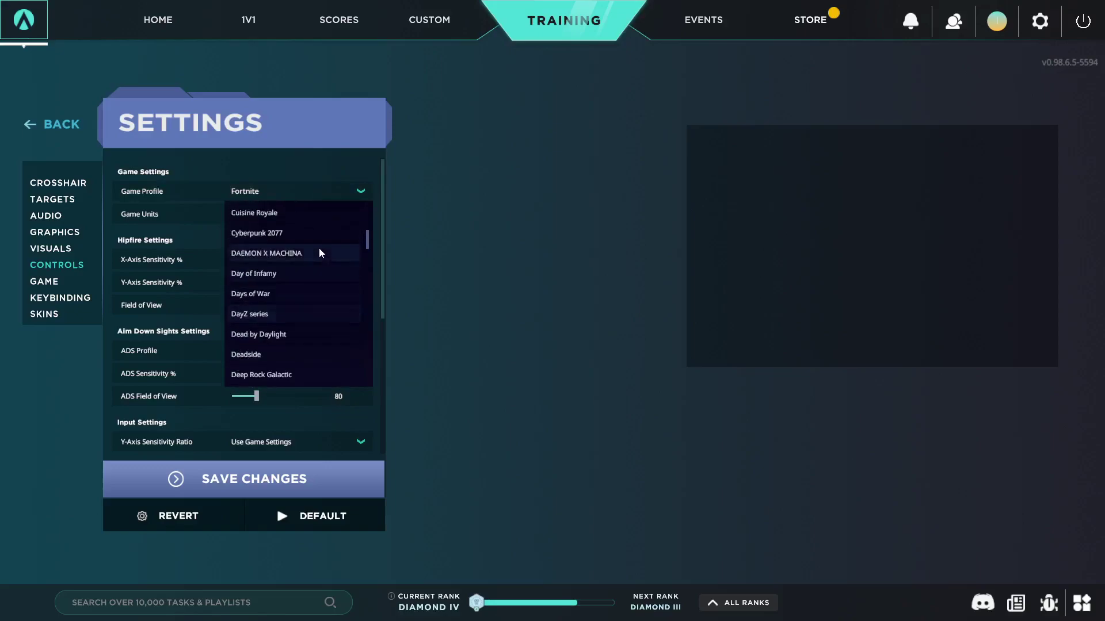
scroll(336, 234, "up", 5)
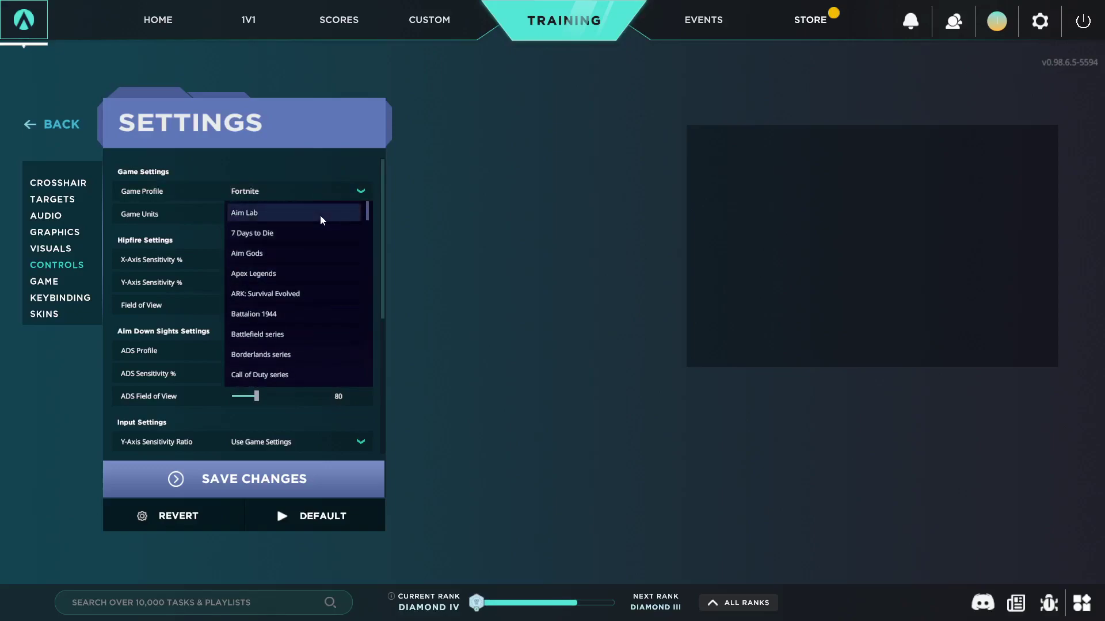
left_click(319, 214)
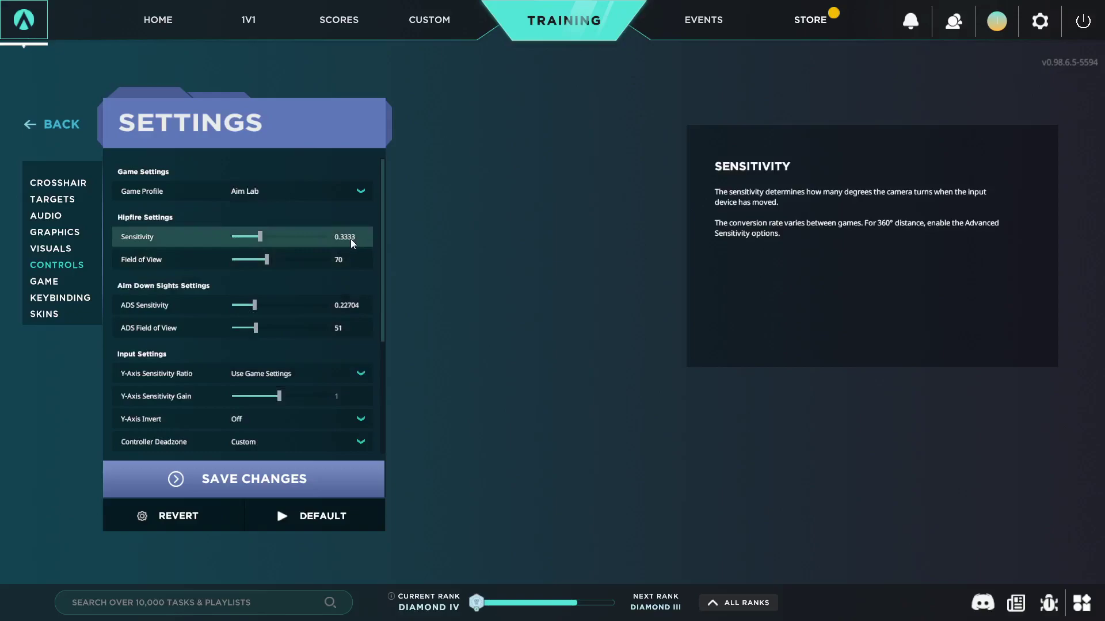